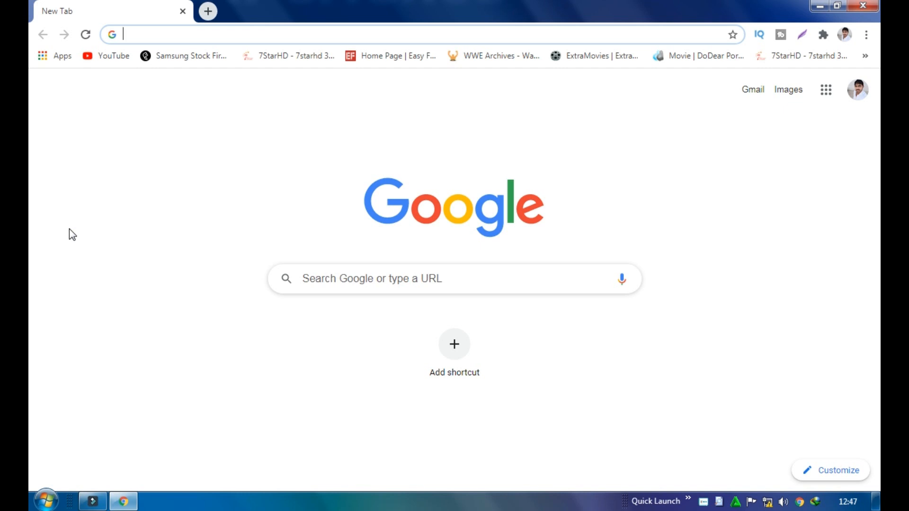
Load the router admin page at 192.168.10.1 and open its Wireless basic settings
text(1)
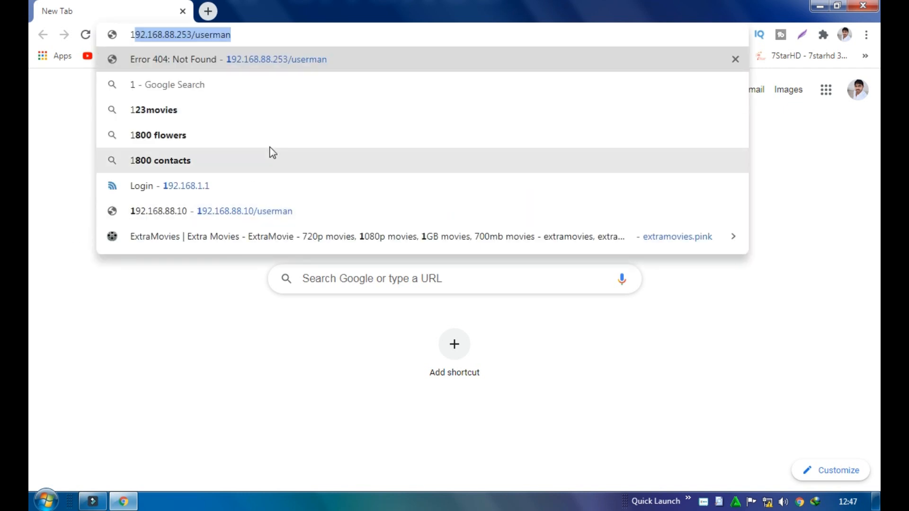
drag(256, 28, 164, 29)
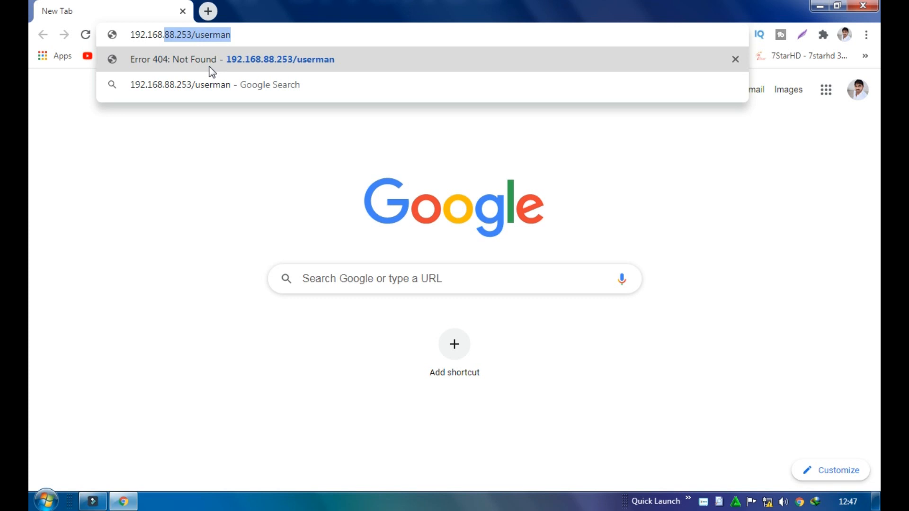
text(10)
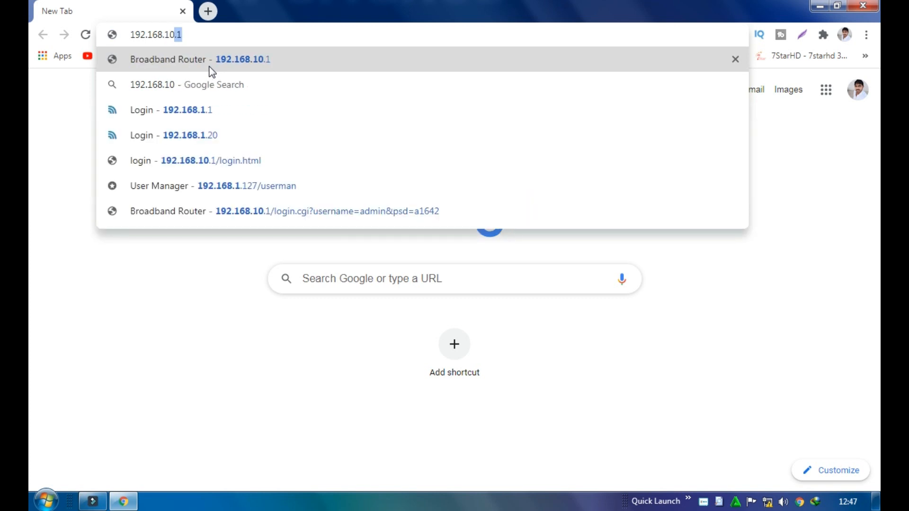
click(204, 71)
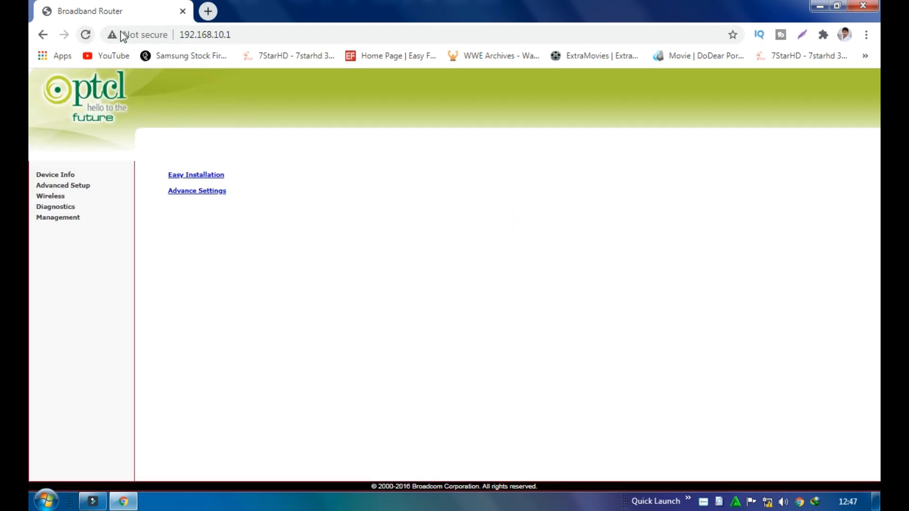
drag(264, 35, 208, 52)
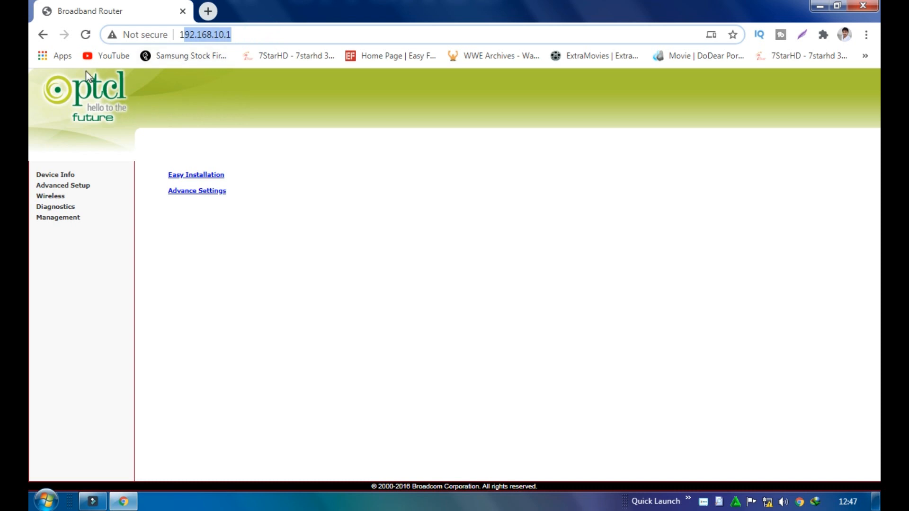
click(85, 34)
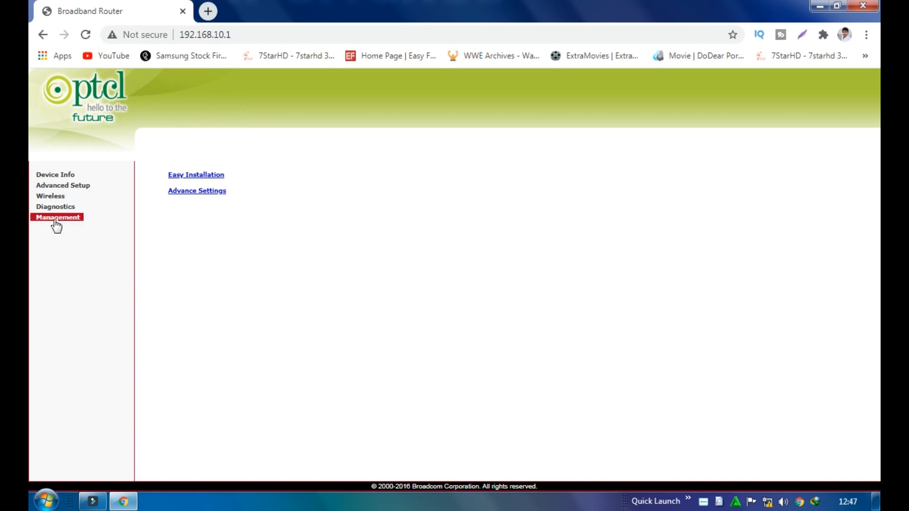
click(53, 194)
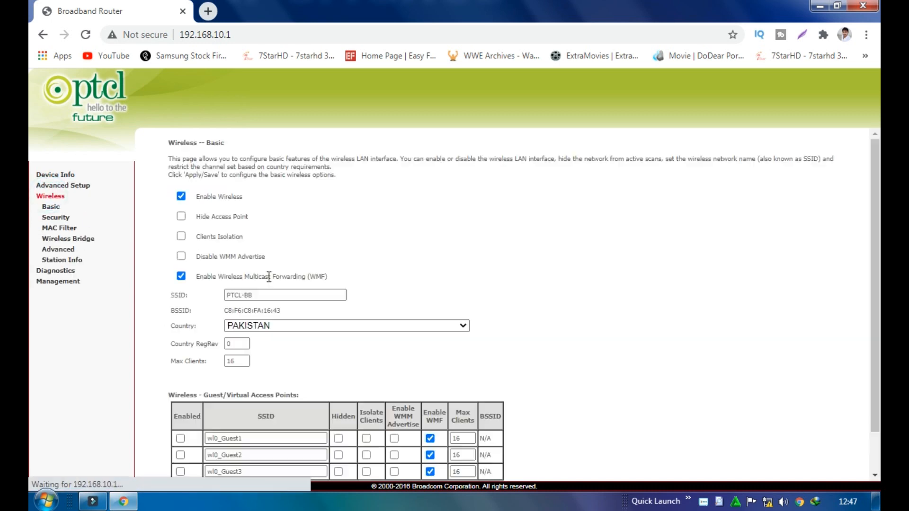
Change the SSID from PTCL-BB to 'Test'
triple_click(295, 295)
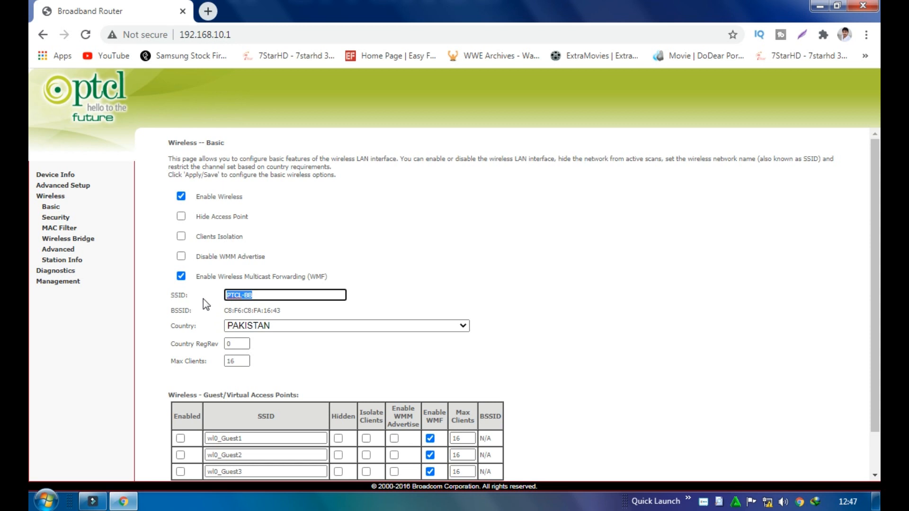
text(Test)
drag(264, 294, 226, 293)
click(281, 311)
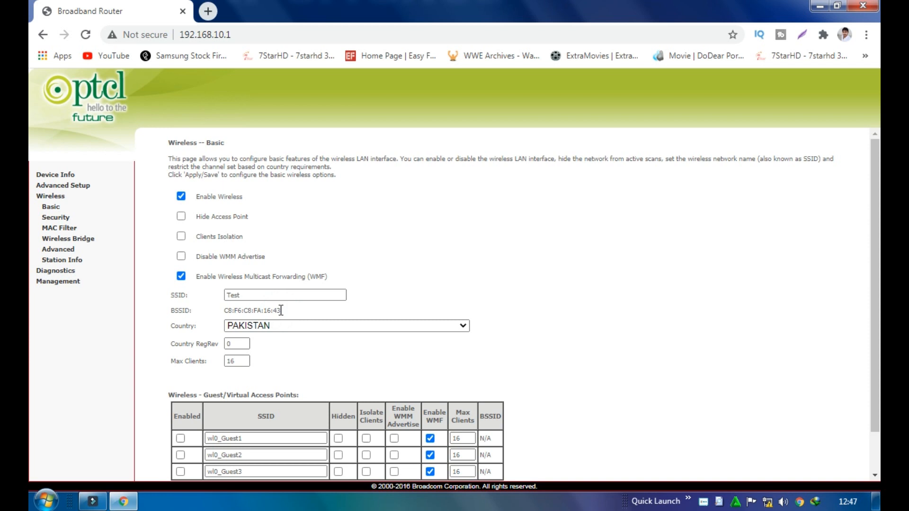
drag(282, 310, 188, 313)
drag(283, 314, 226, 320)
right_click(232, 313)
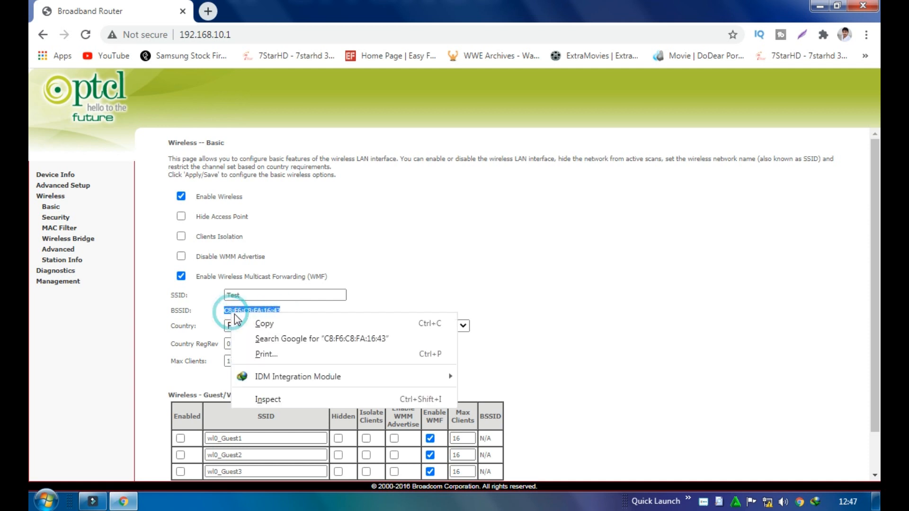
click(237, 318)
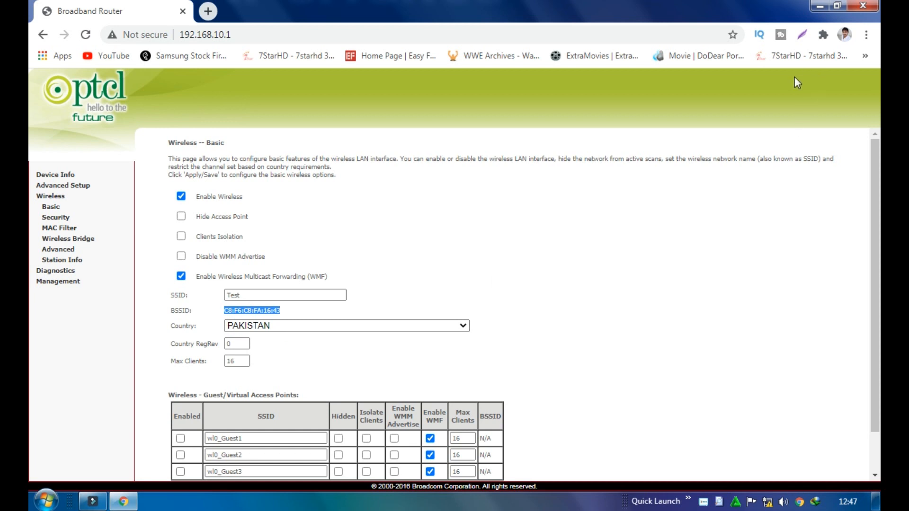
click(280, 311)
drag(284, 311, 223, 313)
right_click(225, 310)
click(257, 319)
Create a New Text Document on the desktop and open it in Notepad
click(819, 5)
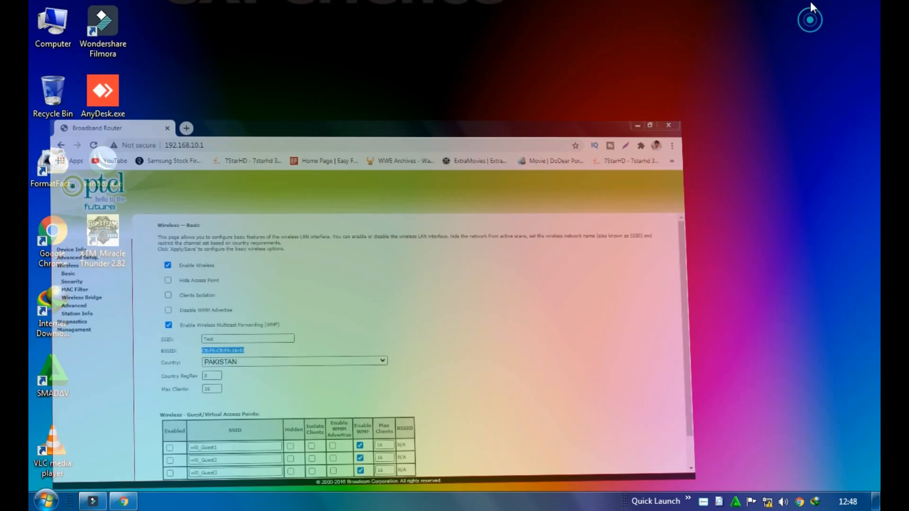
right_click(560, 138)
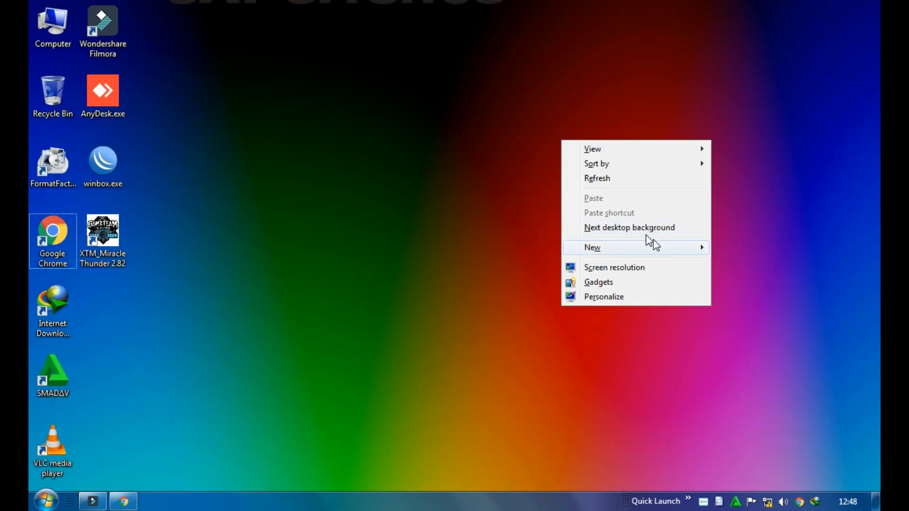
mouse_move(682, 259)
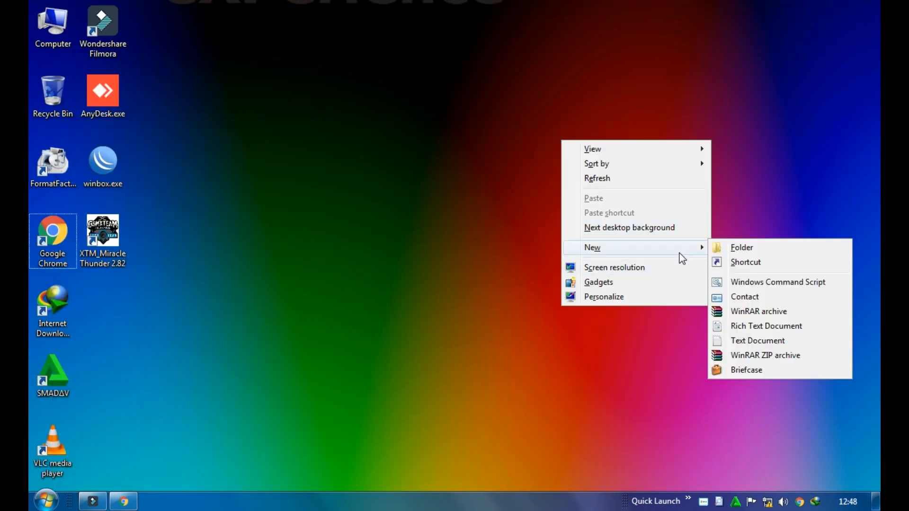
click(747, 342)
click(555, 174)
double_click(537, 184)
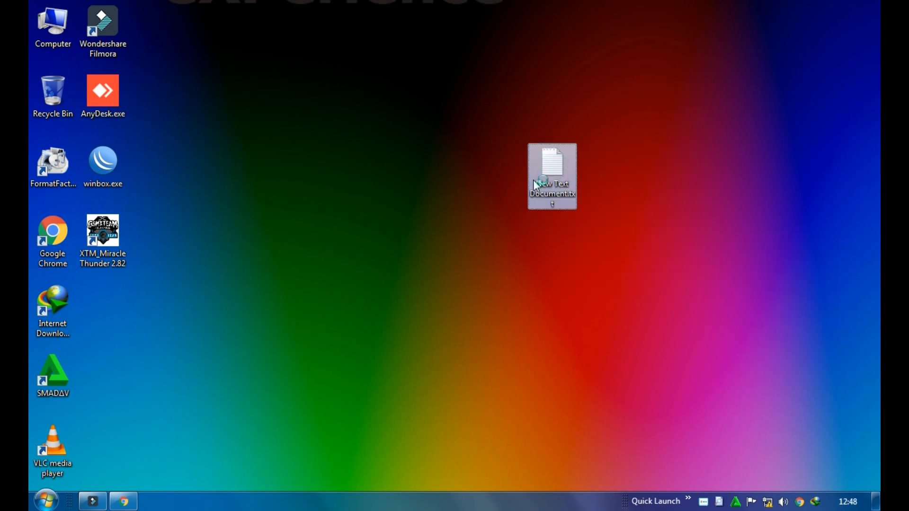
right_click(444, 193)
click(477, 251)
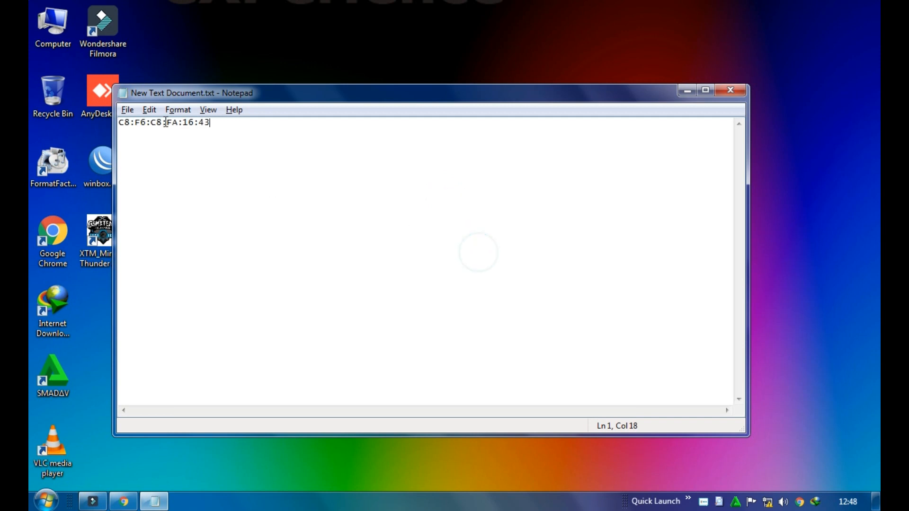
click(128, 109)
click(142, 152)
click(124, 501)
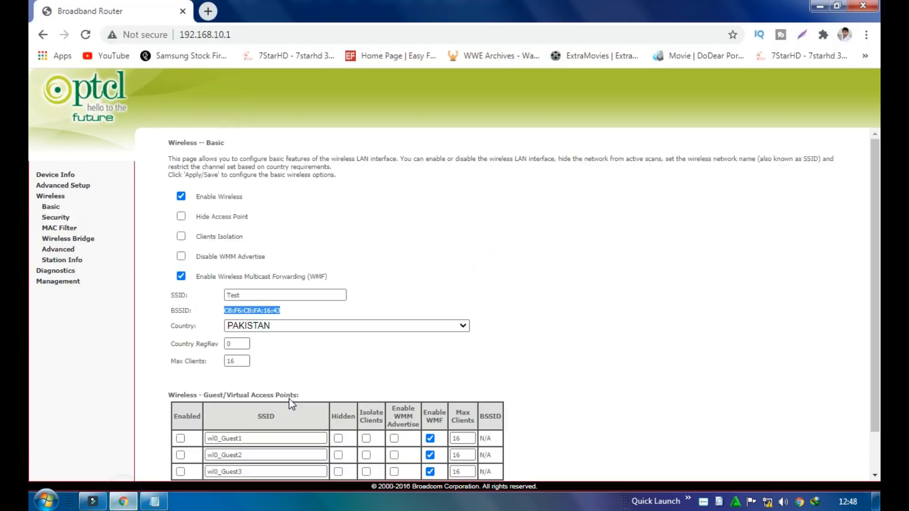
Leave the country set to PAKISTAN on the Wireless Basic page
click(407, 345)
click(284, 325)
click(284, 325)
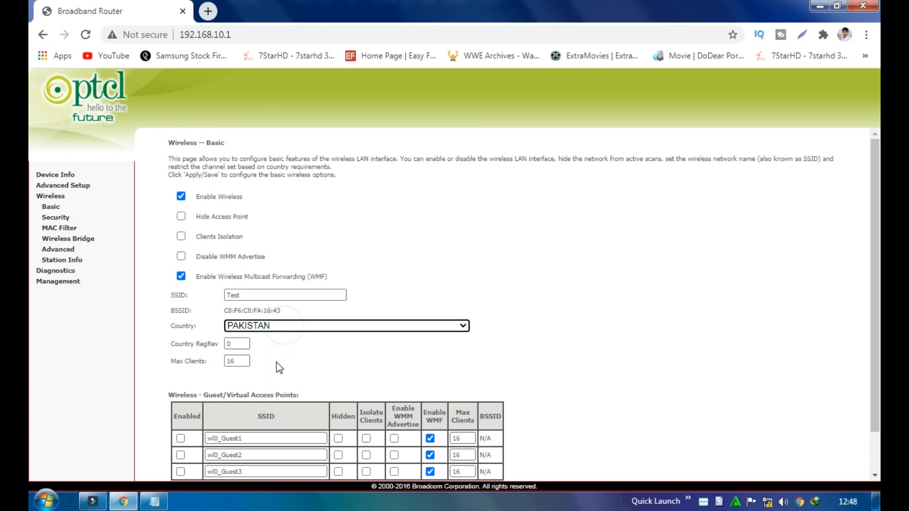
scroll(279, 367, down, 1)
click(182, 463)
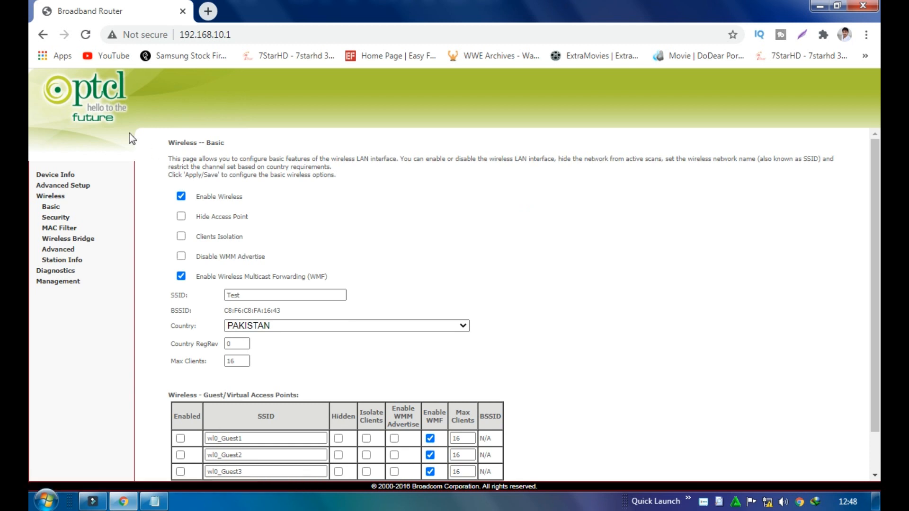
On Wireless Security, leave Enable WPS set to Disabled
click(44, 220)
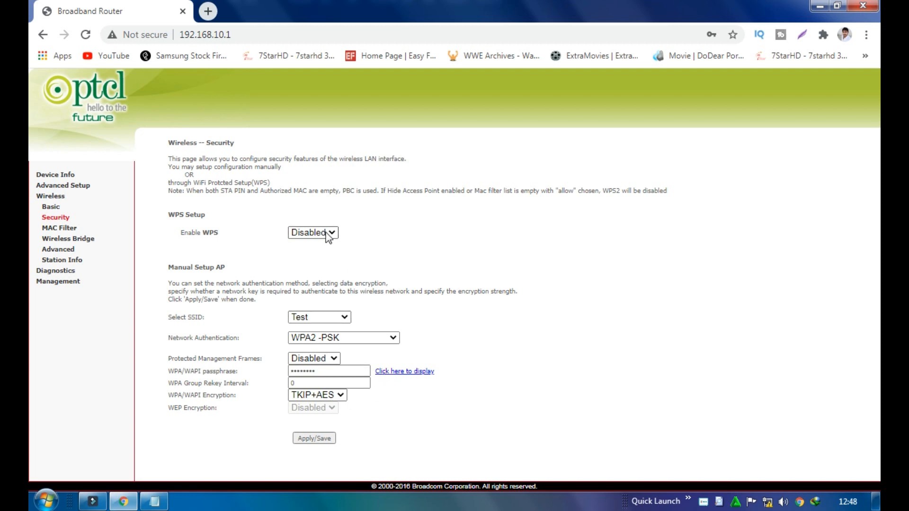
drag(173, 214, 210, 213)
click(211, 213)
click(297, 233)
click(305, 246)
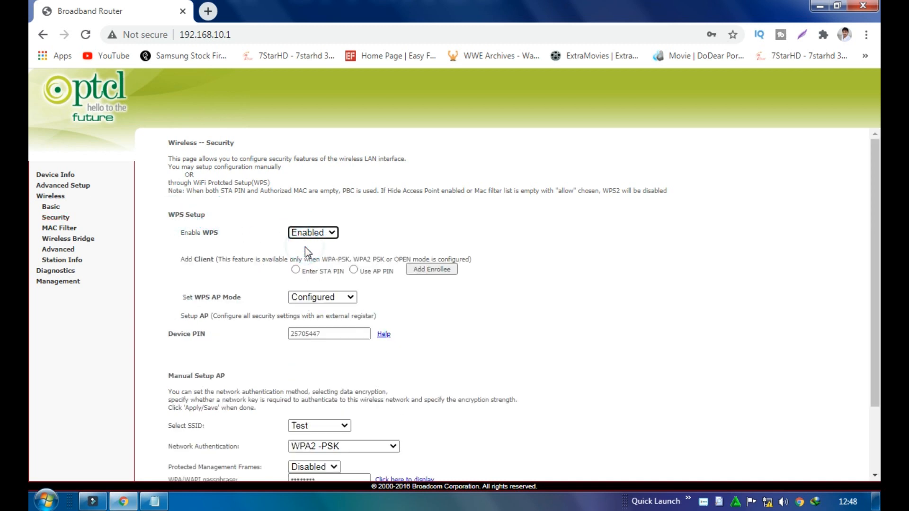
click(311, 235)
click(305, 254)
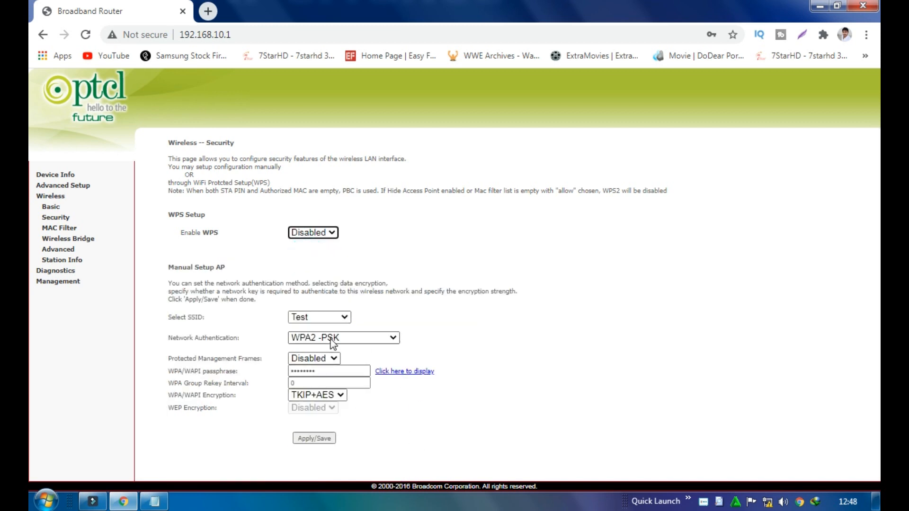
Keep WPA2-PSK network authentication and display the Wi-Fi passphrase
drag(235, 338, 175, 343)
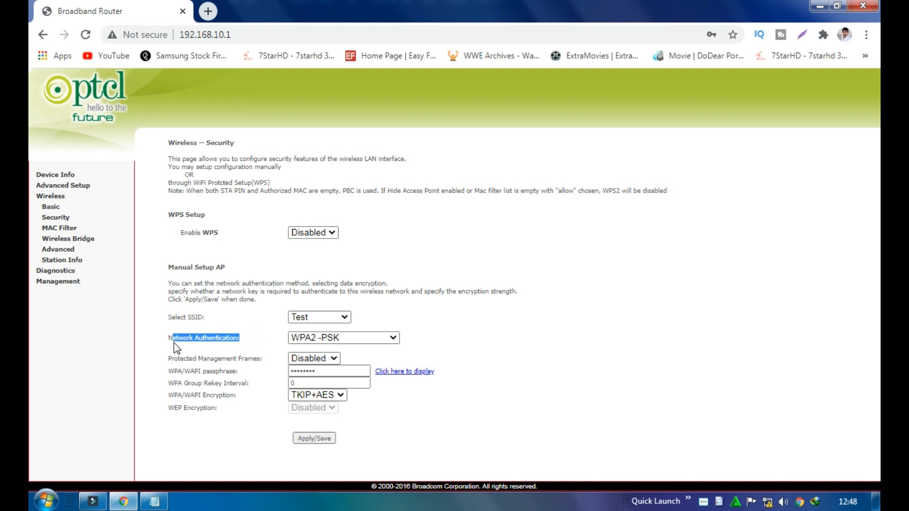
drag(236, 339, 243, 339)
click(303, 338)
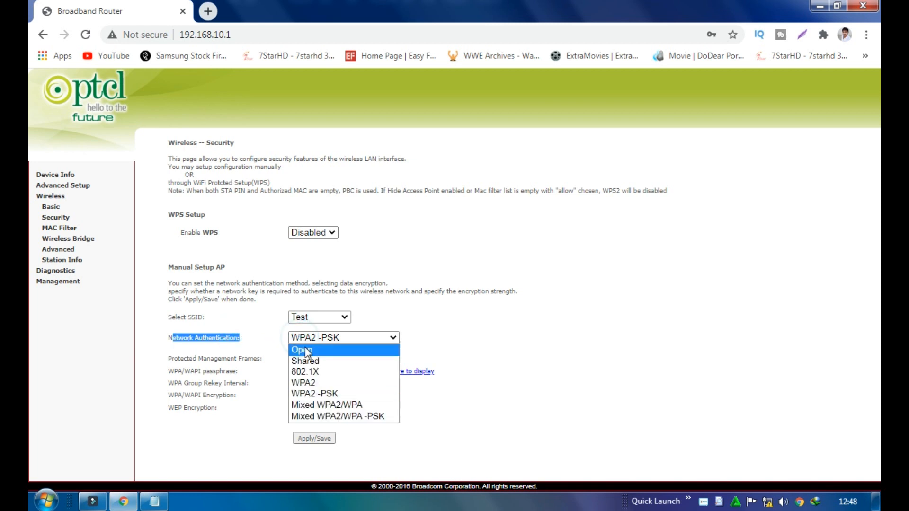
click(304, 350)
click(397, 399)
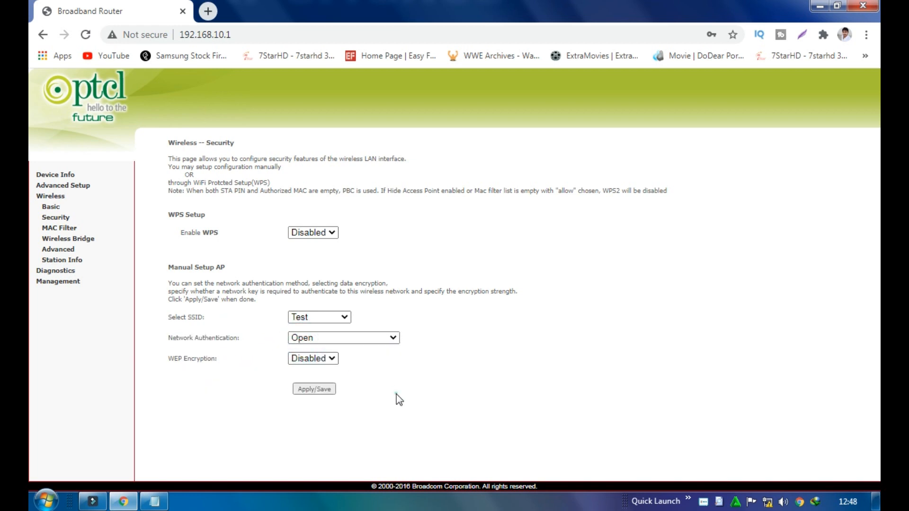
click(357, 337)
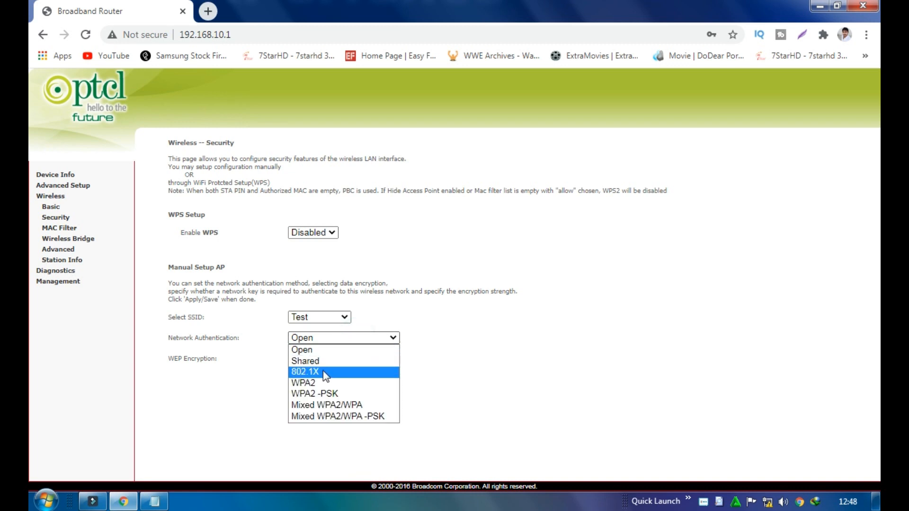
click(310, 394)
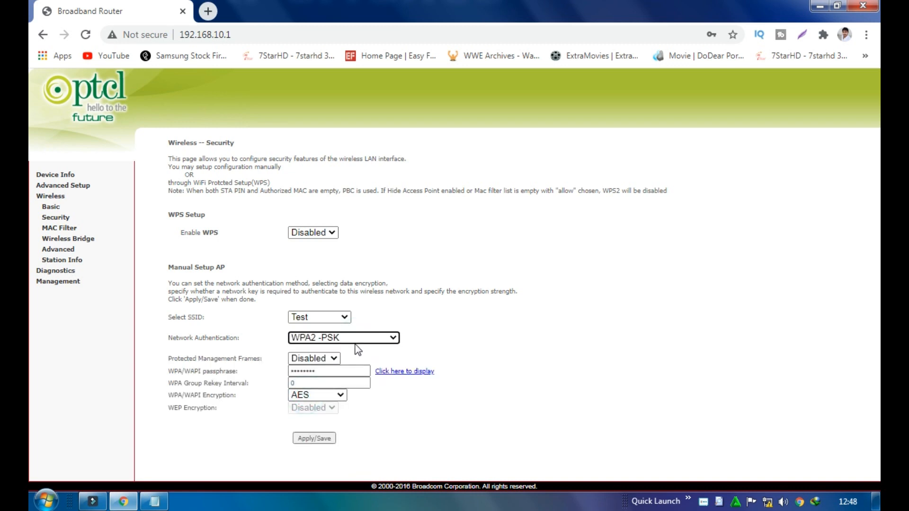
click(385, 372)
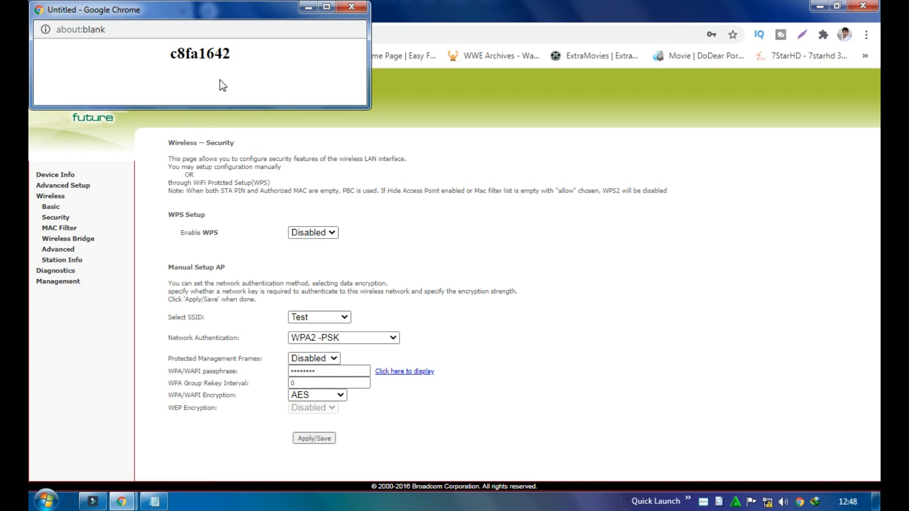
Switch network authentication to Open, keep WPS disabled, and apply the security settings
drag(232, 55, 171, 55)
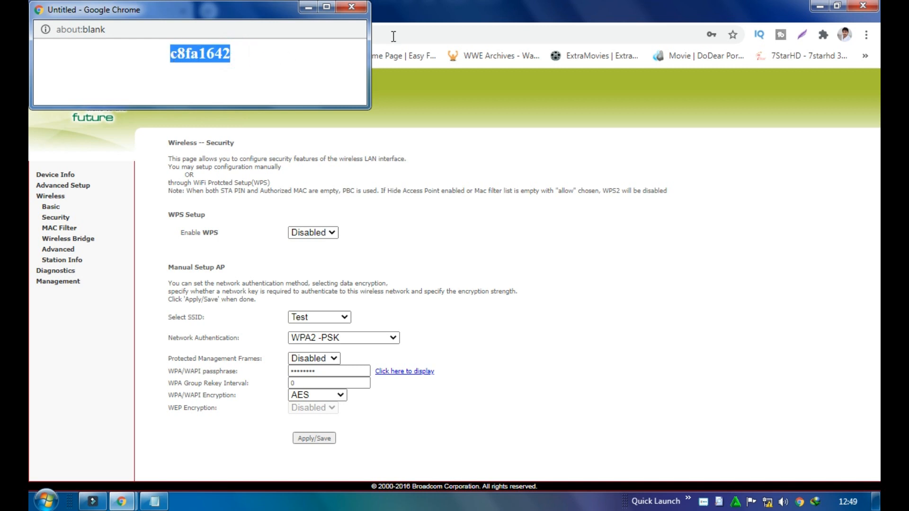
click(352, 7)
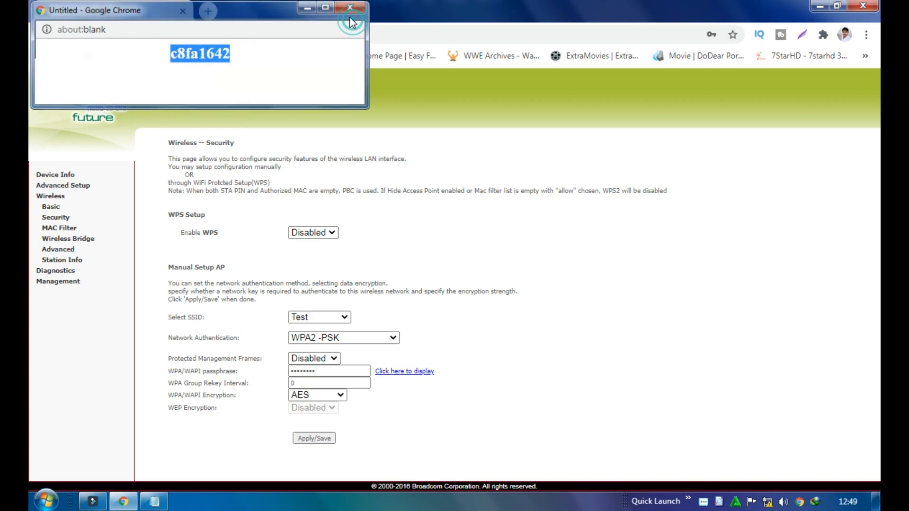
click(327, 339)
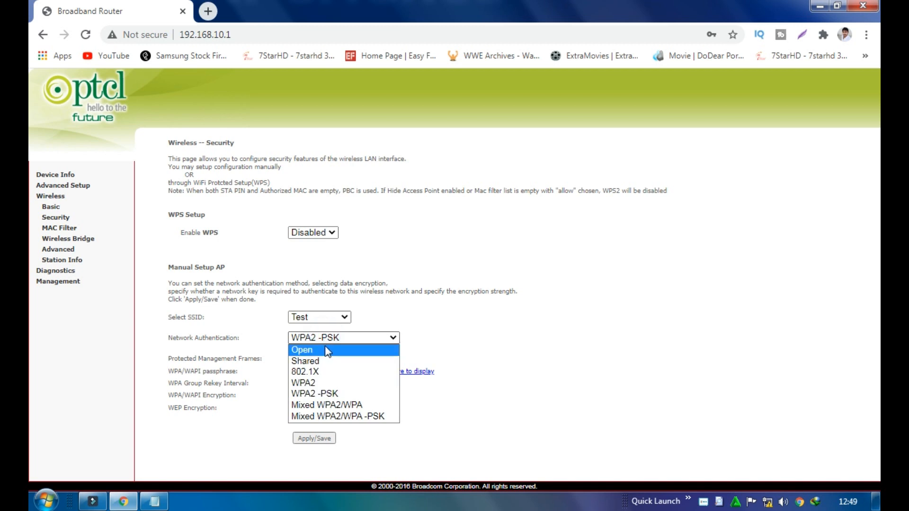
click(327, 350)
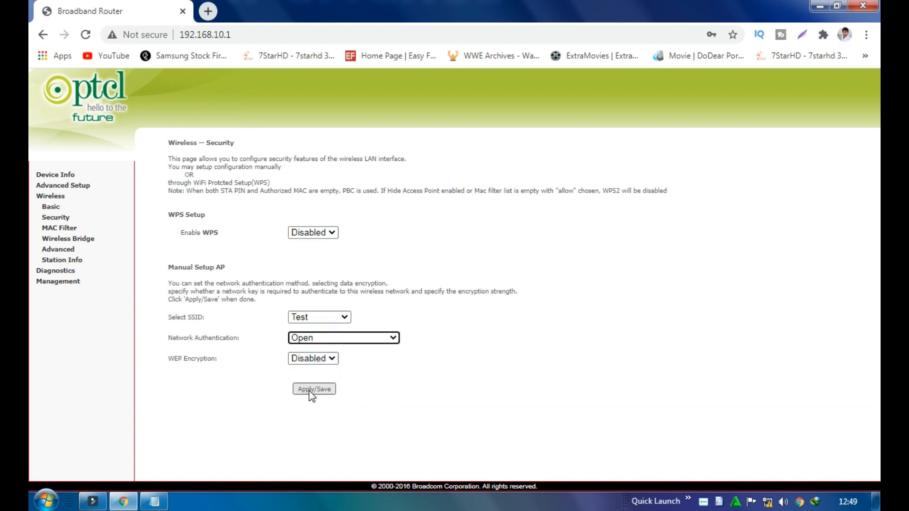
click(307, 234)
click(309, 235)
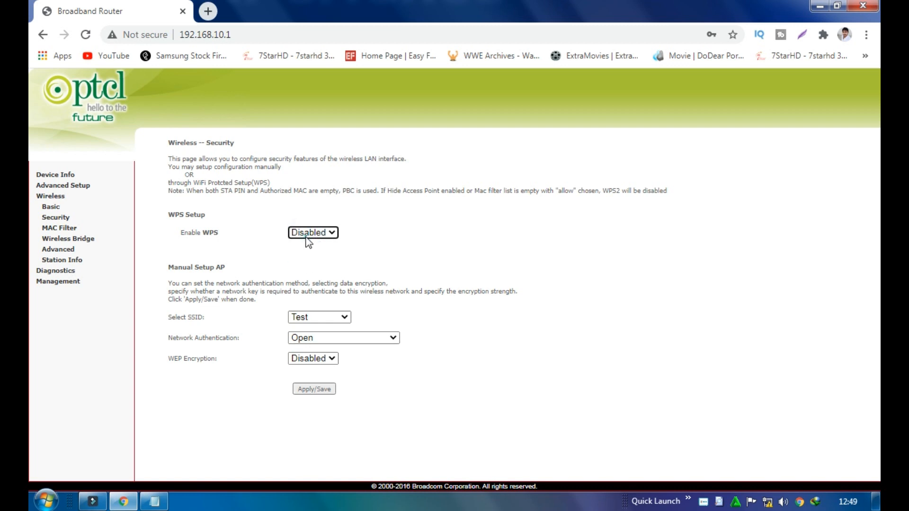
click(298, 393)
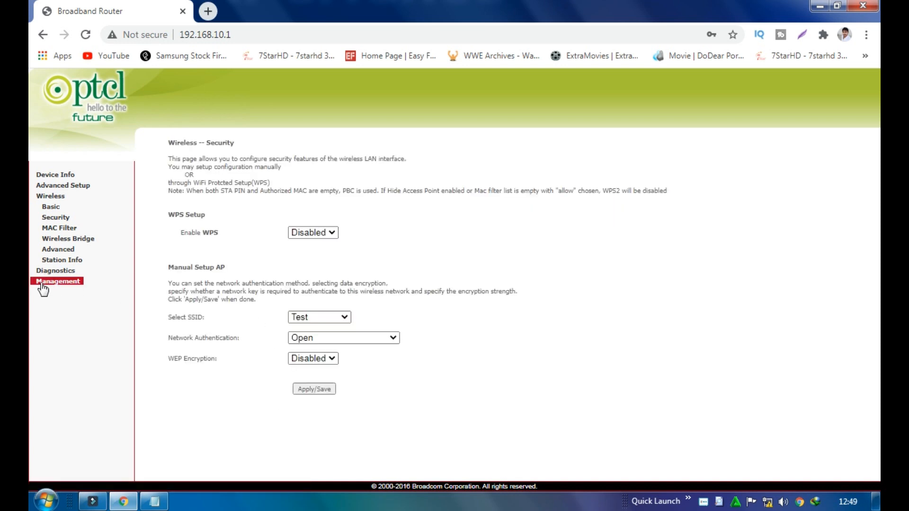
In Wireless Advanced, set channel 3 with 20MHz bandwidth and apply
click(63, 250)
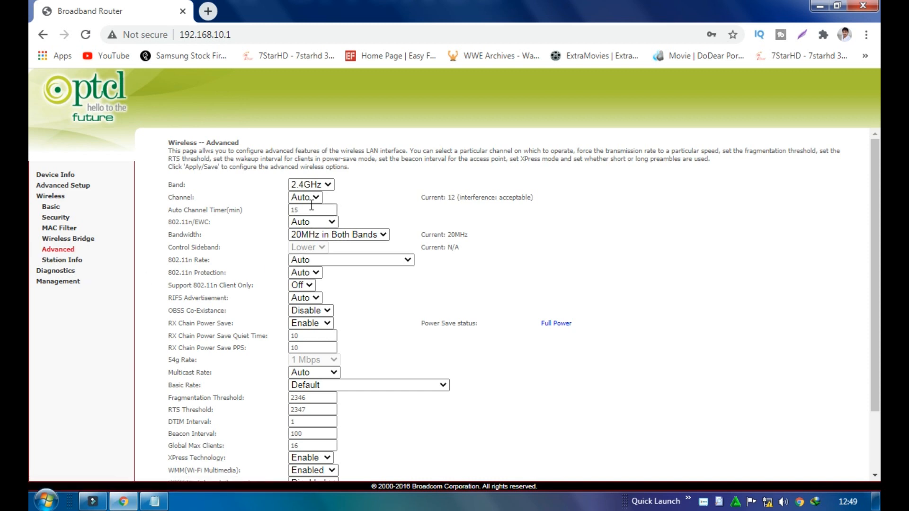
click(193, 192)
click(274, 197)
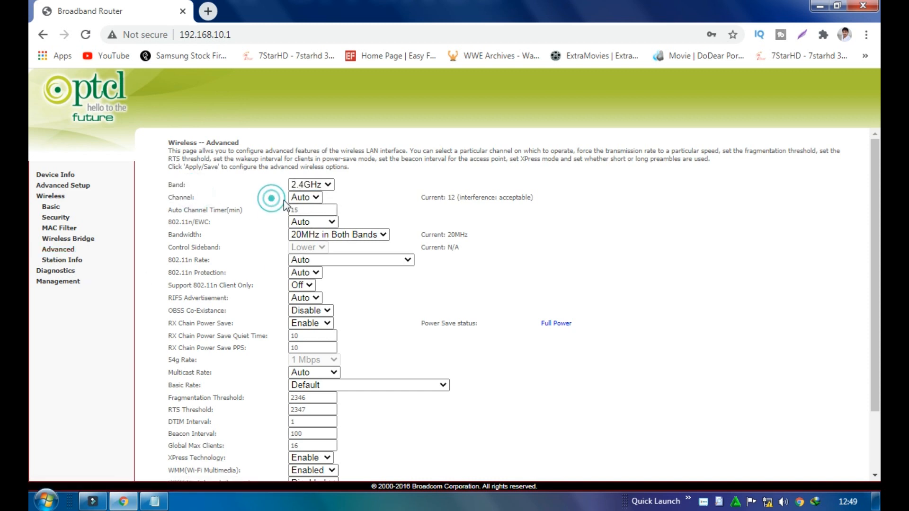
click(303, 196)
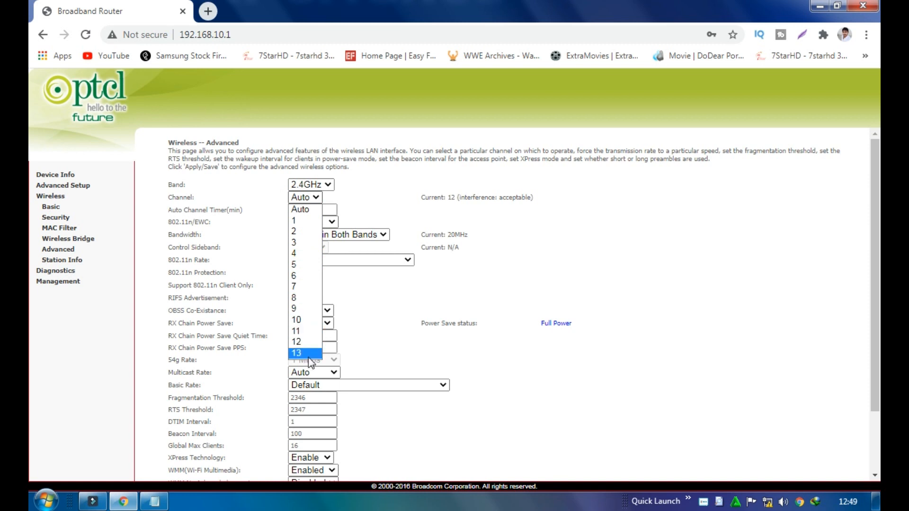
click(298, 242)
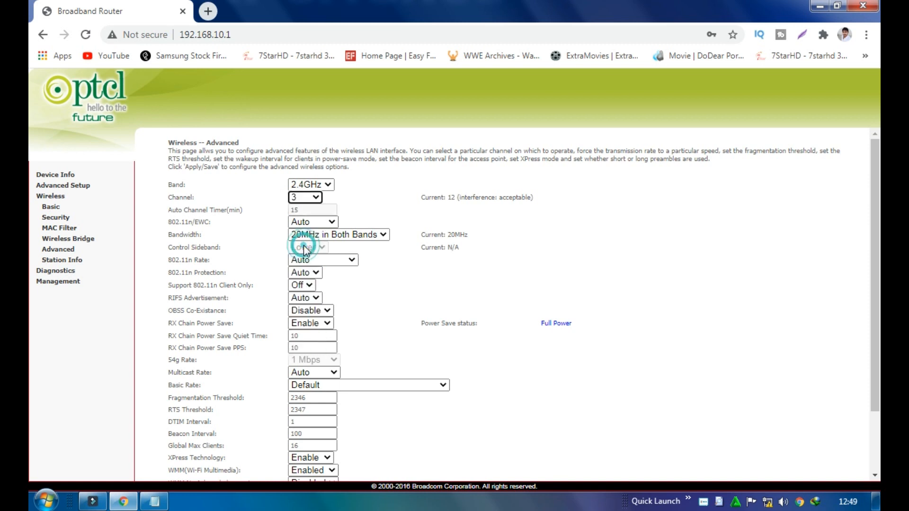
click(371, 235)
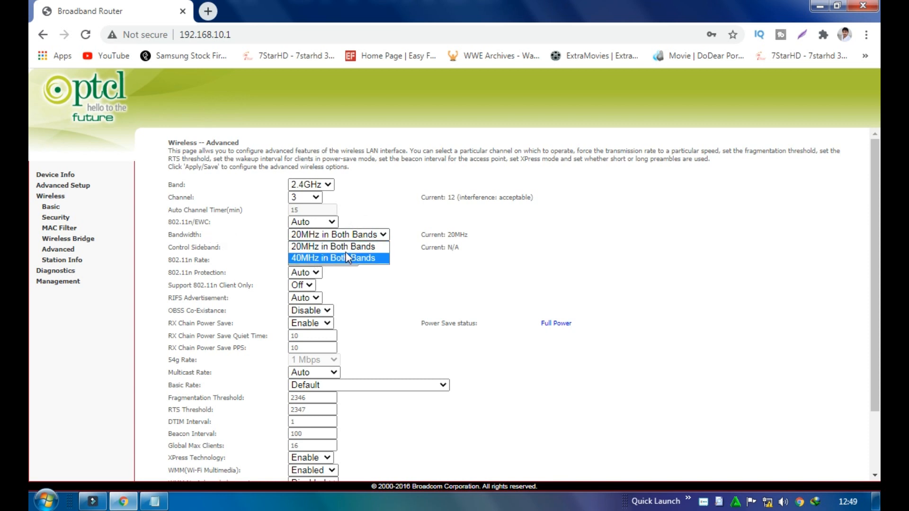
click(322, 249)
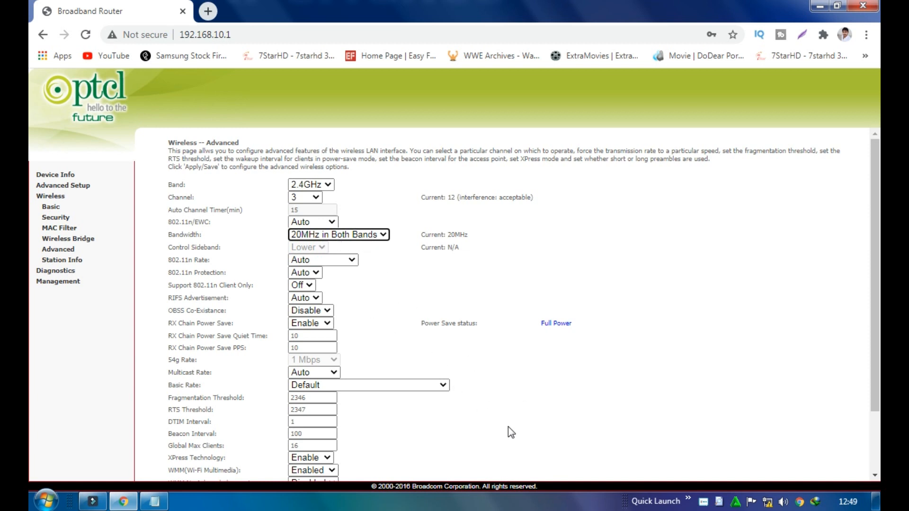
scroll(521, 433, down, 2)
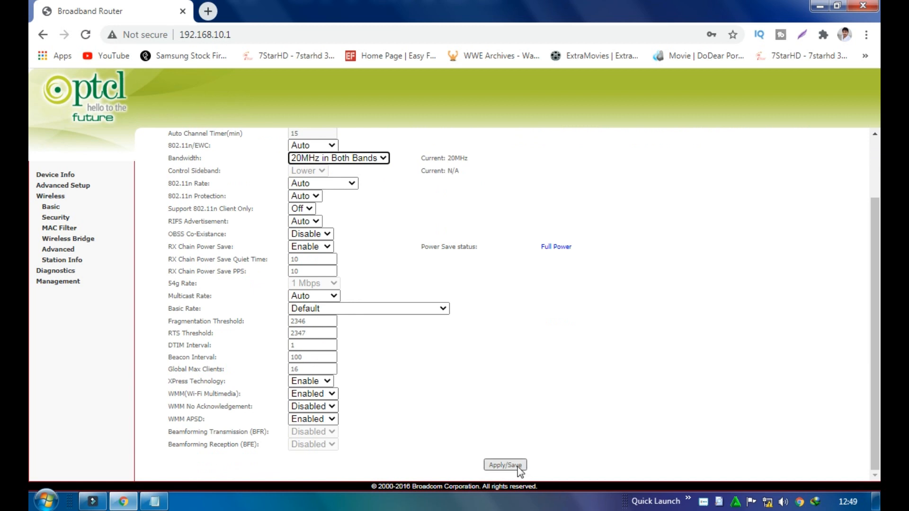
click(504, 465)
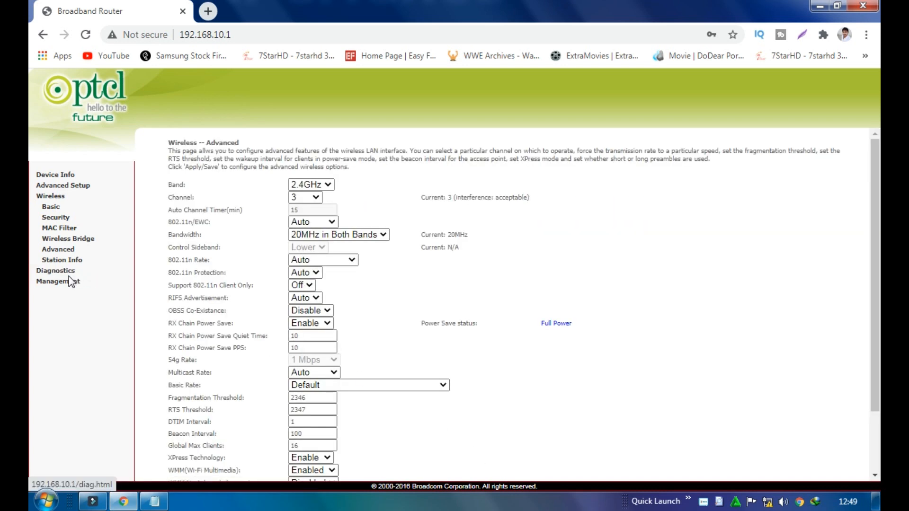
click(61, 186)
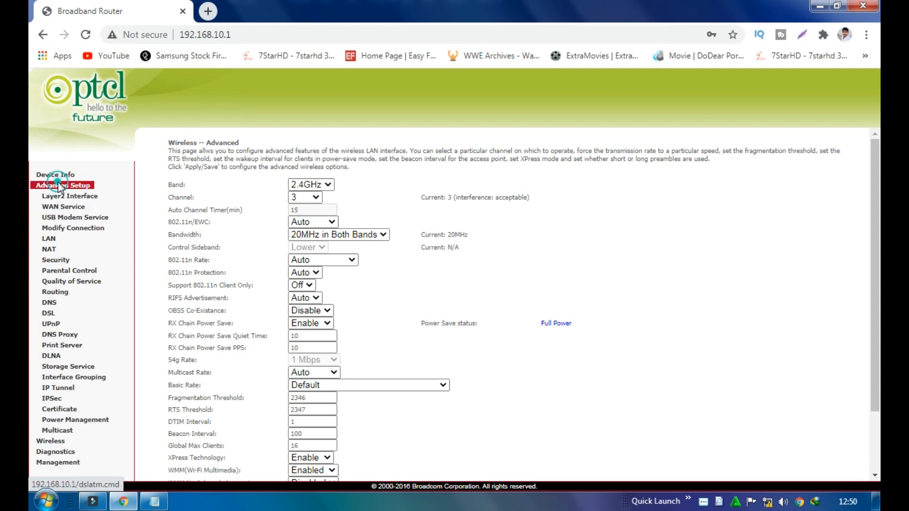
Review the LAN IP address and DHCP Start IP without changing them, then reload the page
click(49, 238)
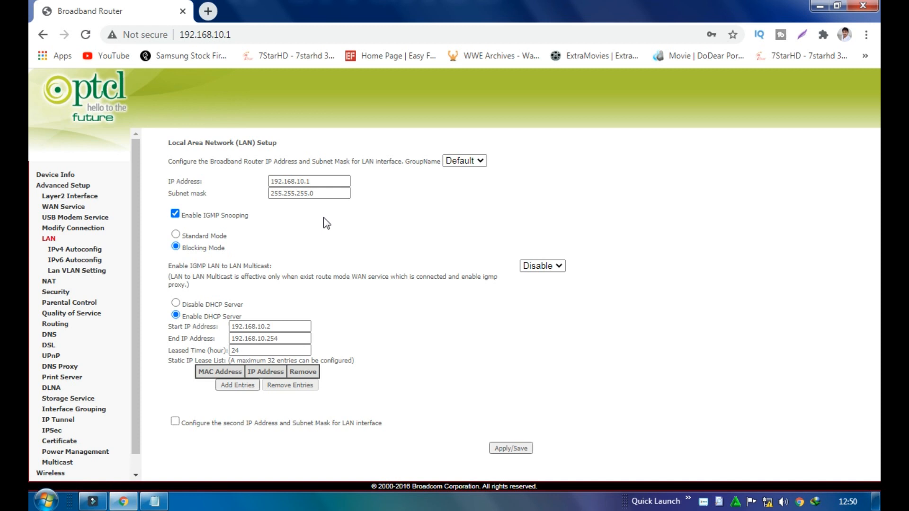
click(324, 181)
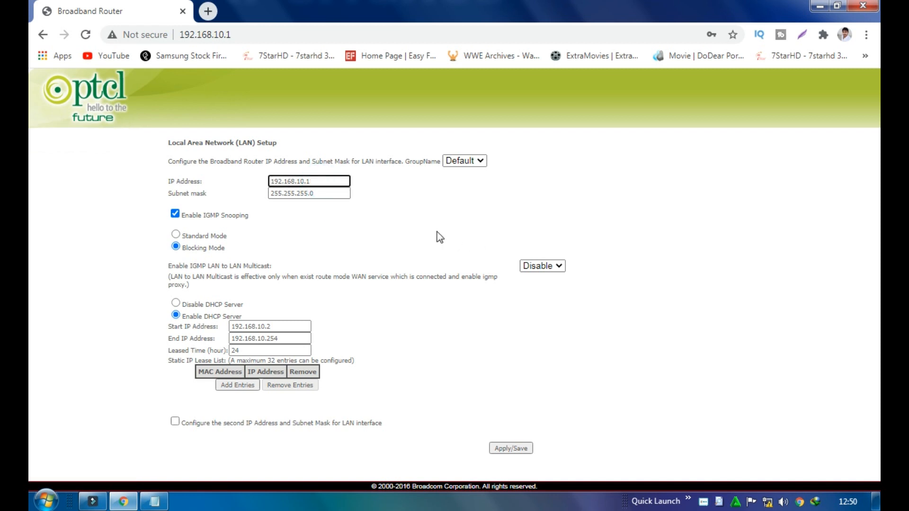
click(332, 182)
click(390, 192)
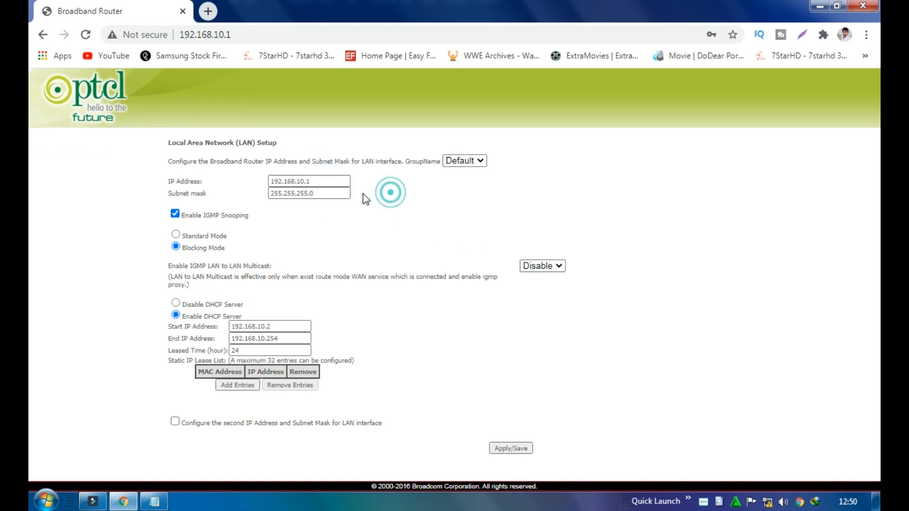
click(322, 180)
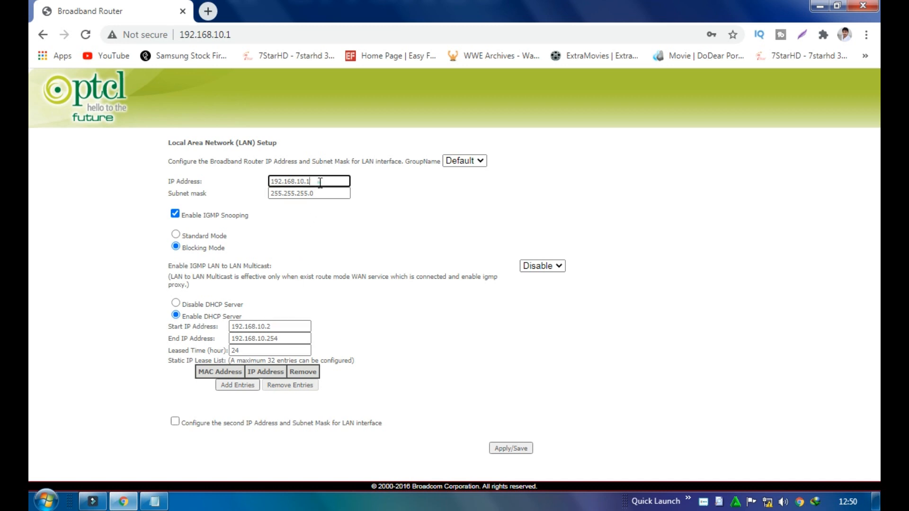
drag(345, 180, 247, 186)
click(382, 199)
click(377, 211)
drag(280, 327, 230, 331)
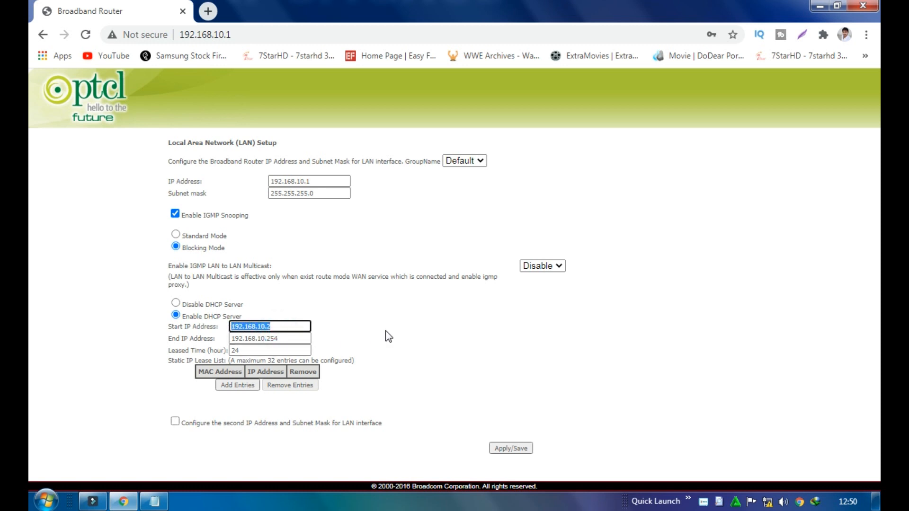
click(387, 331)
click(83, 36)
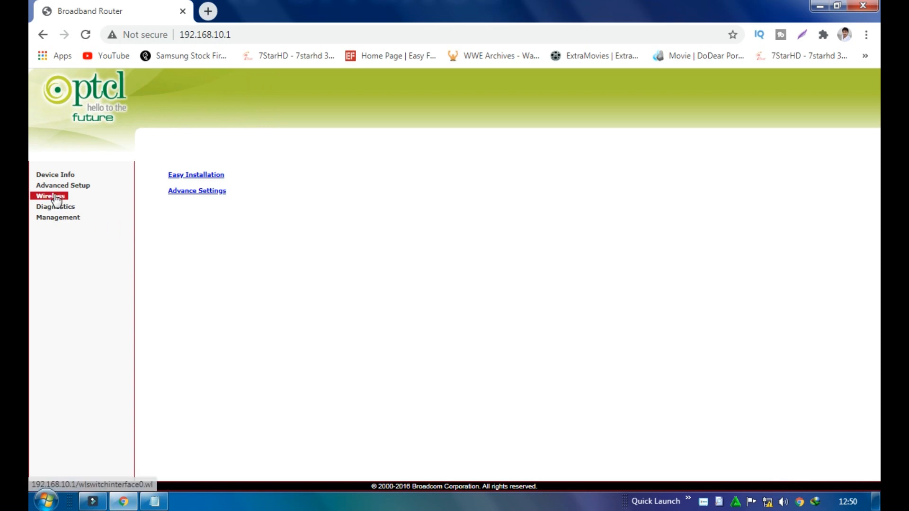
Open Wireless Bridge, focus the first Remote Bridges MAC Address field, and open a new tab
click(52, 196)
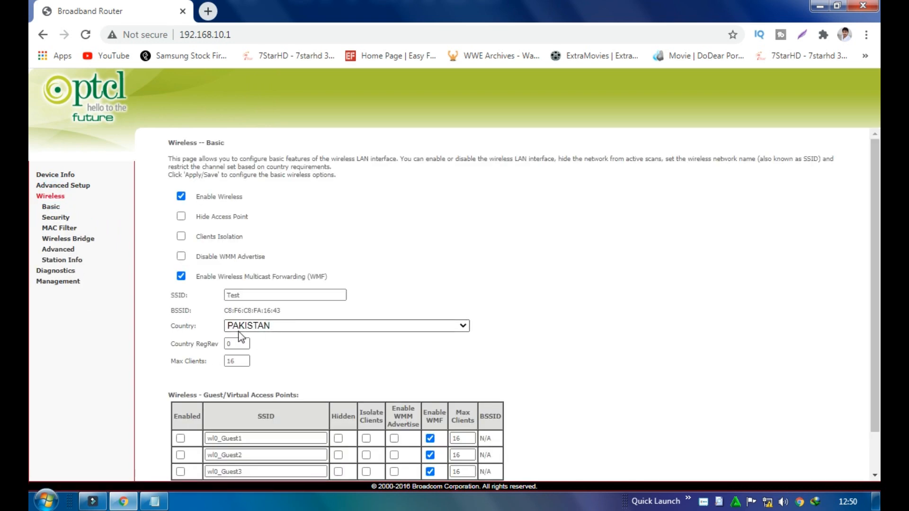
click(74, 241)
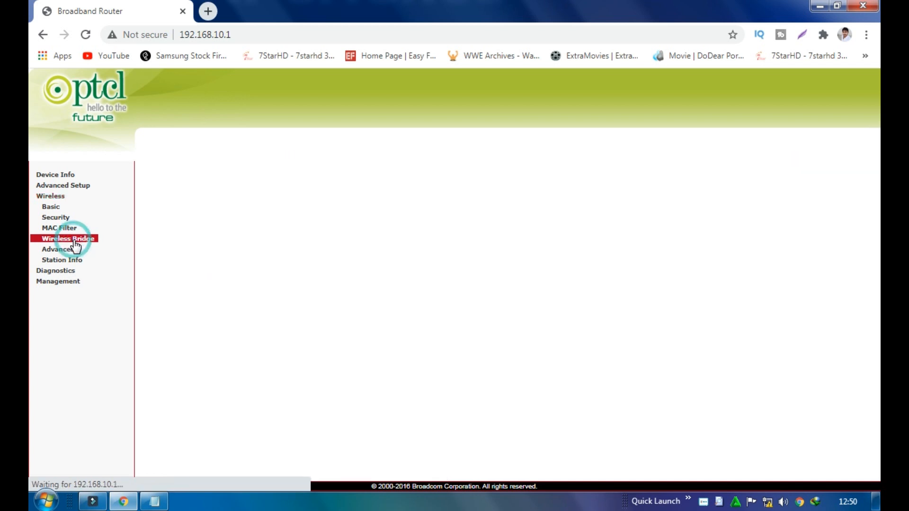
click(366, 211)
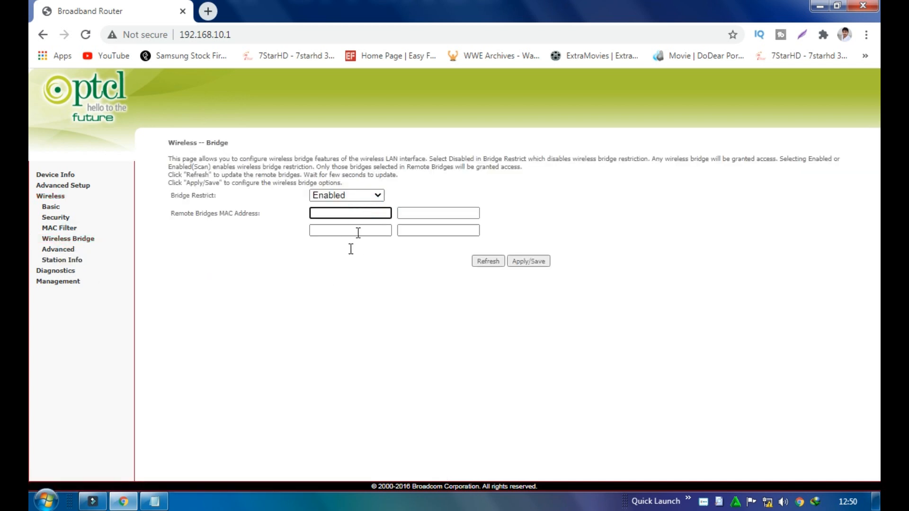
drag(261, 214, 174, 213)
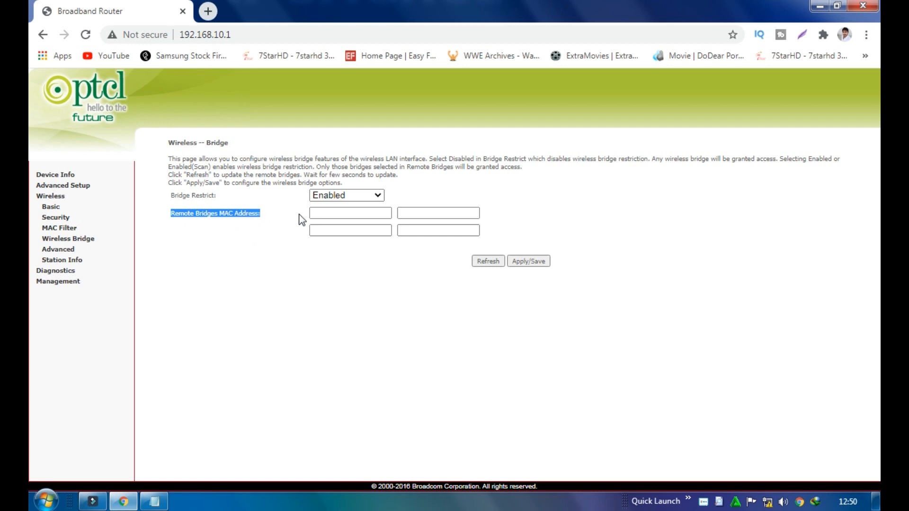
click(314, 213)
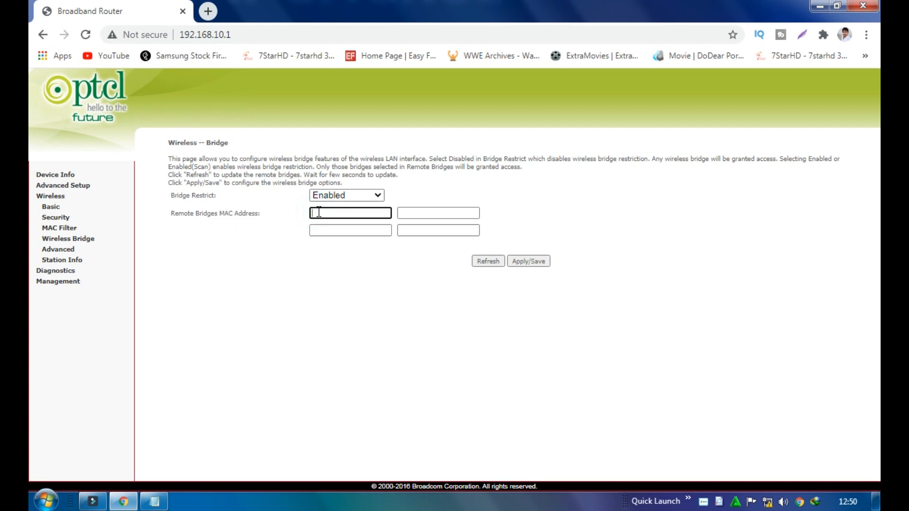
click(209, 10)
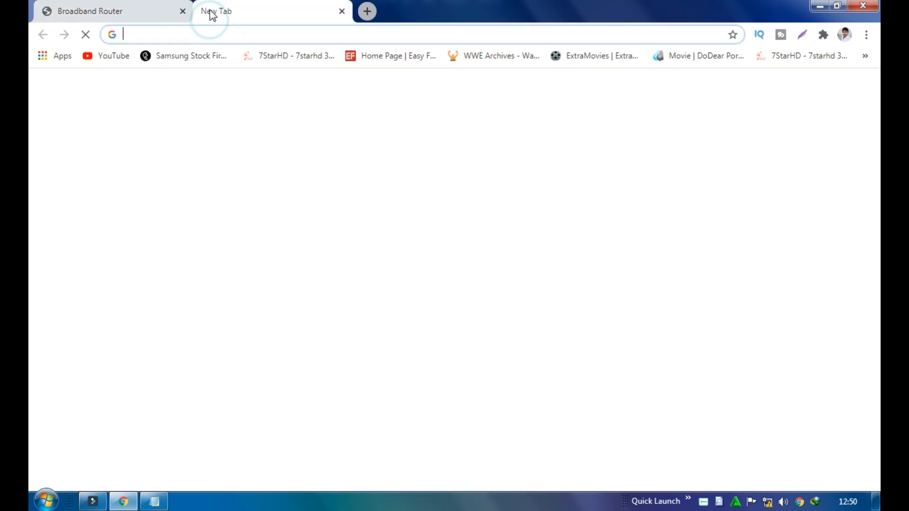
Switch between the New Tab and router tabs, ending on the router's Wireless Basic page
click(162, 10)
click(259, 15)
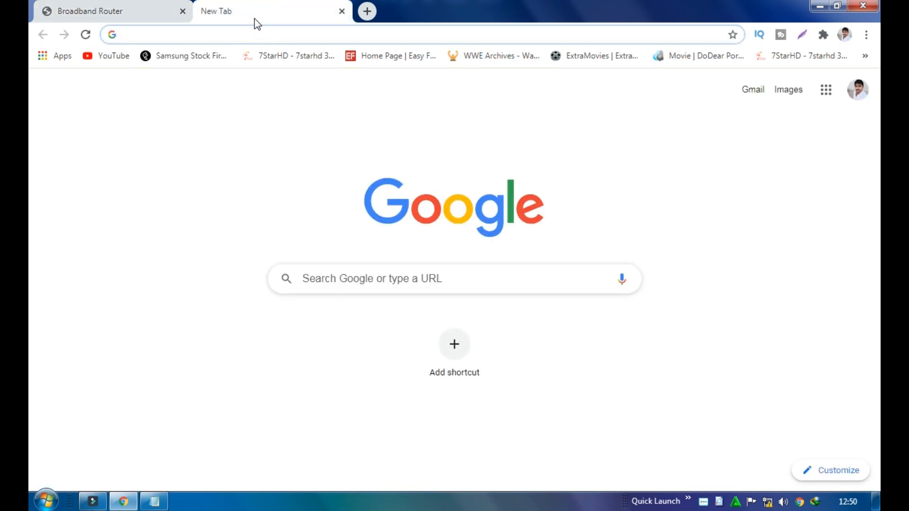
click(151, 12)
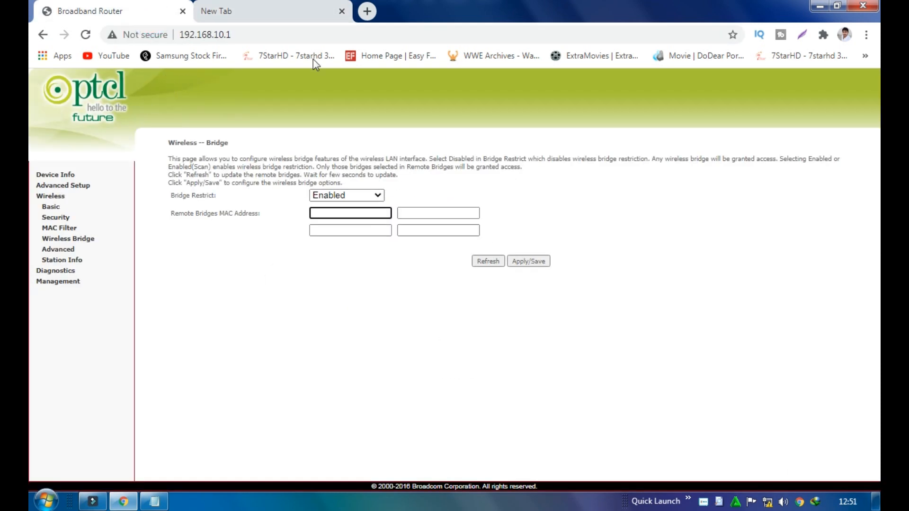
click(290, 17)
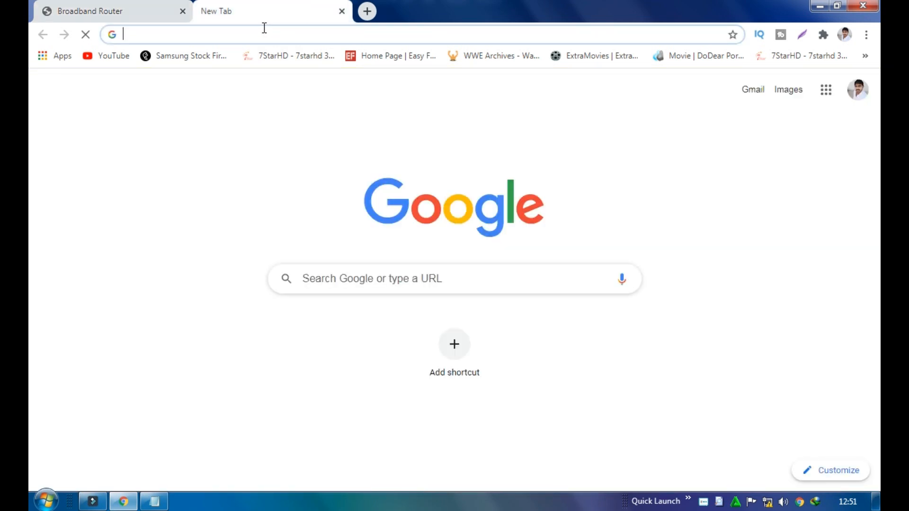
click(150, 10)
click(211, 11)
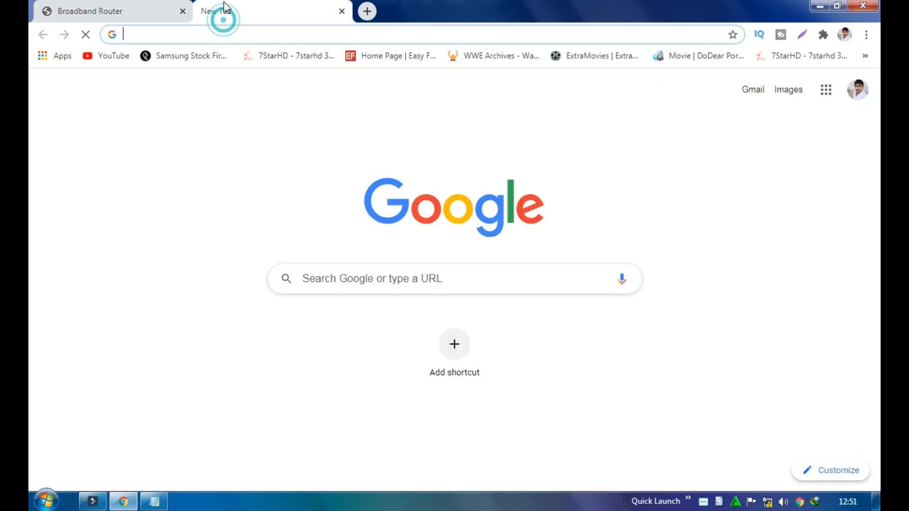
click(170, 9)
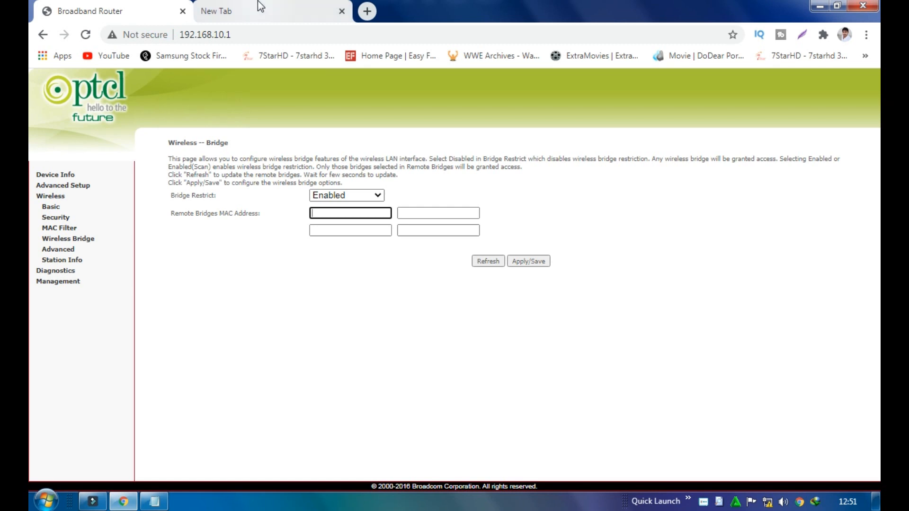
click(251, 12)
click(174, 7)
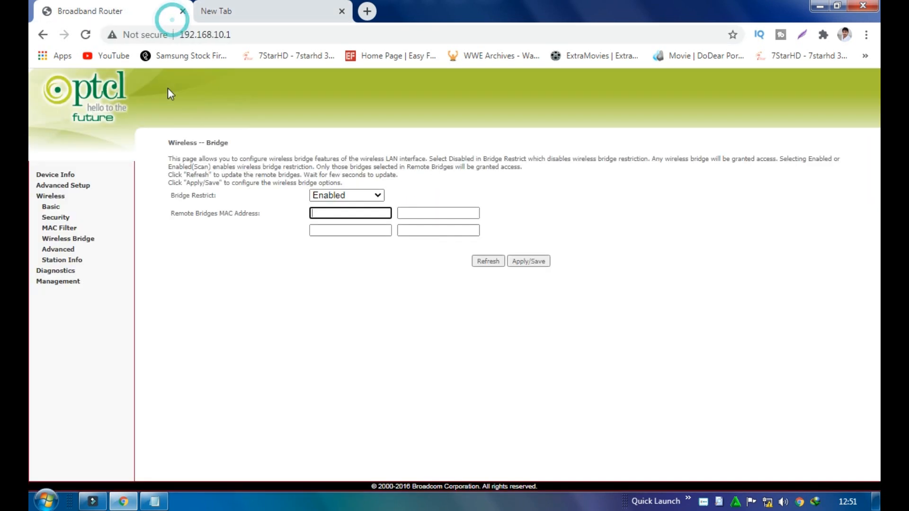
click(56, 206)
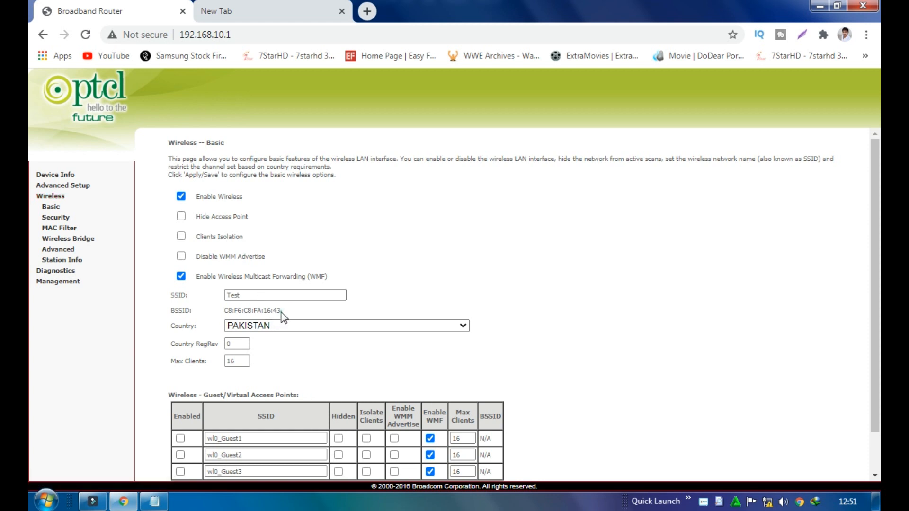
drag(281, 311, 228, 310)
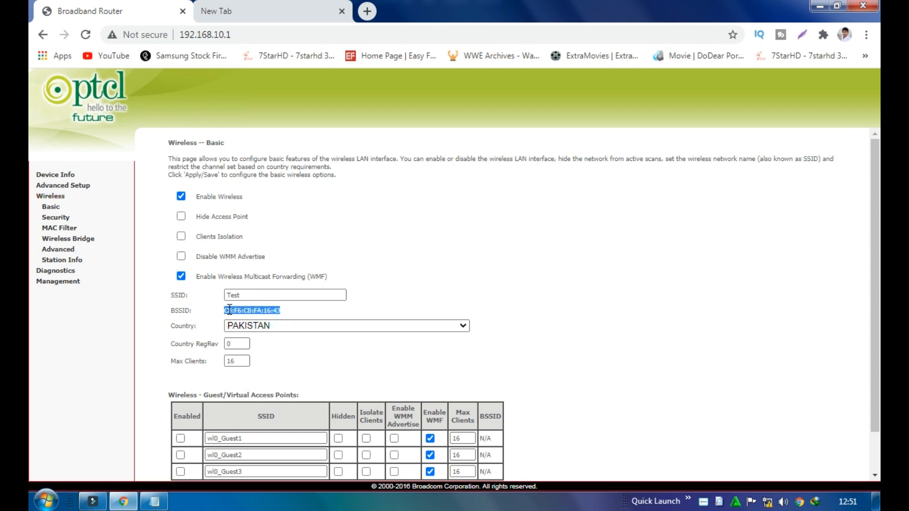
right_click(229, 310)
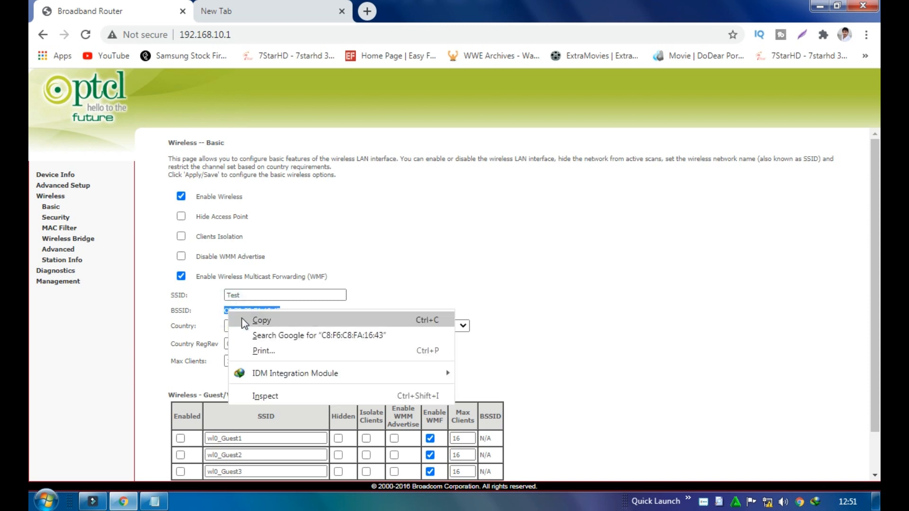
click(239, 325)
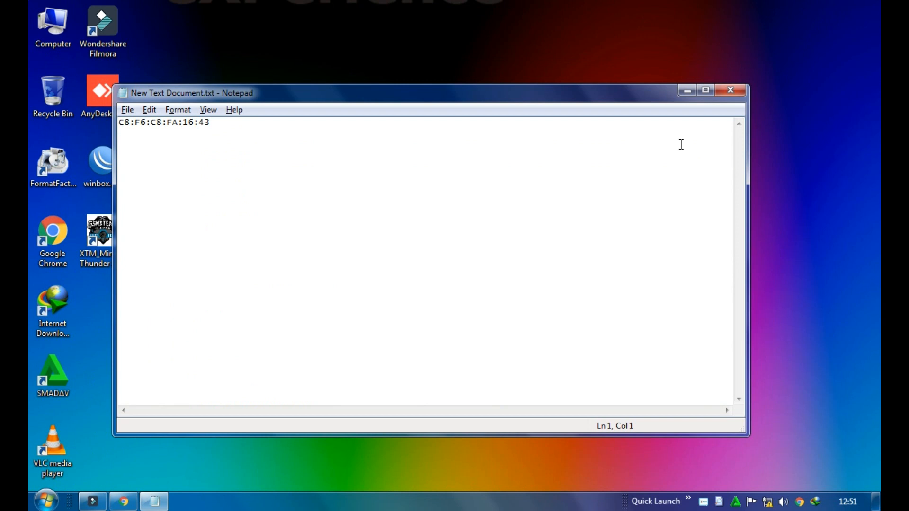
click(309, 141)
click(126, 503)
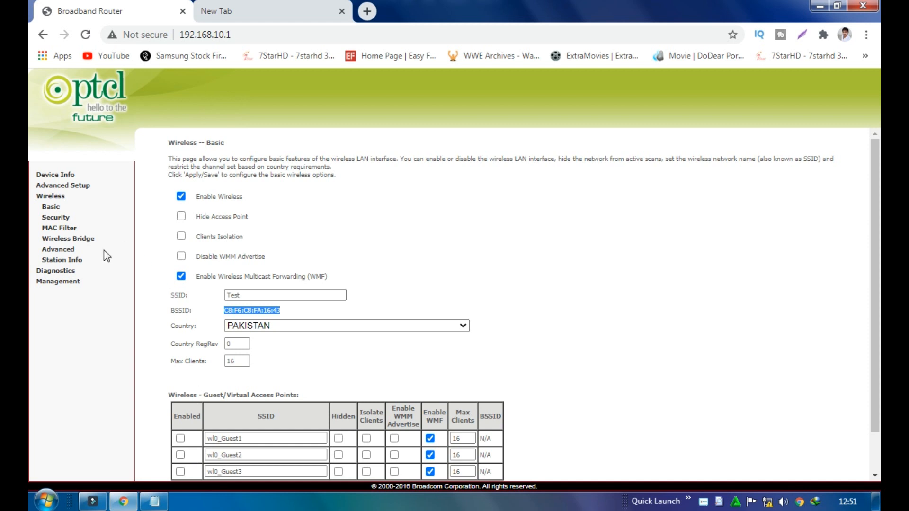
click(73, 242)
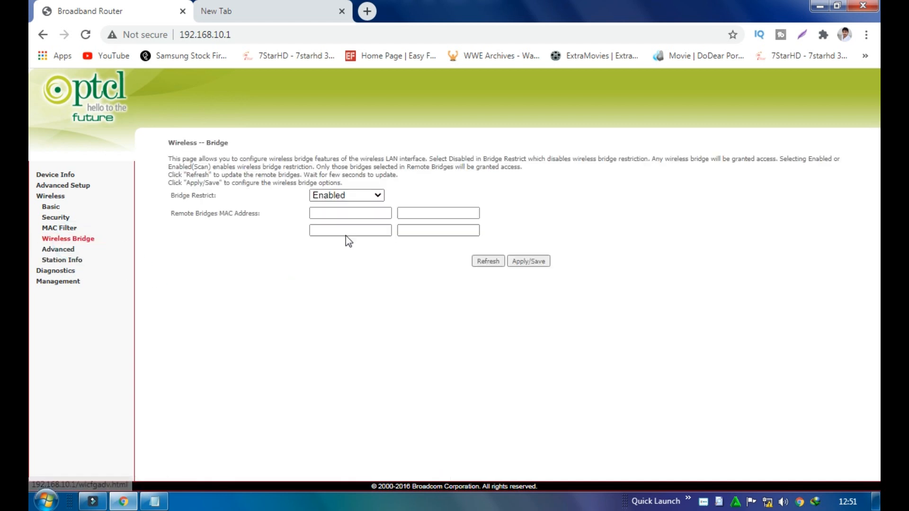
click(349, 213)
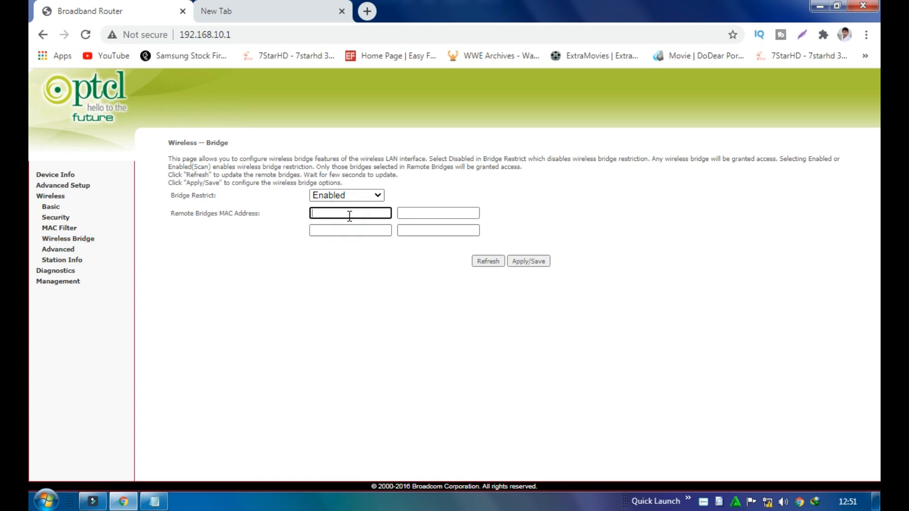
click(258, 14)
click(165, 11)
right_click(340, 212)
click(372, 287)
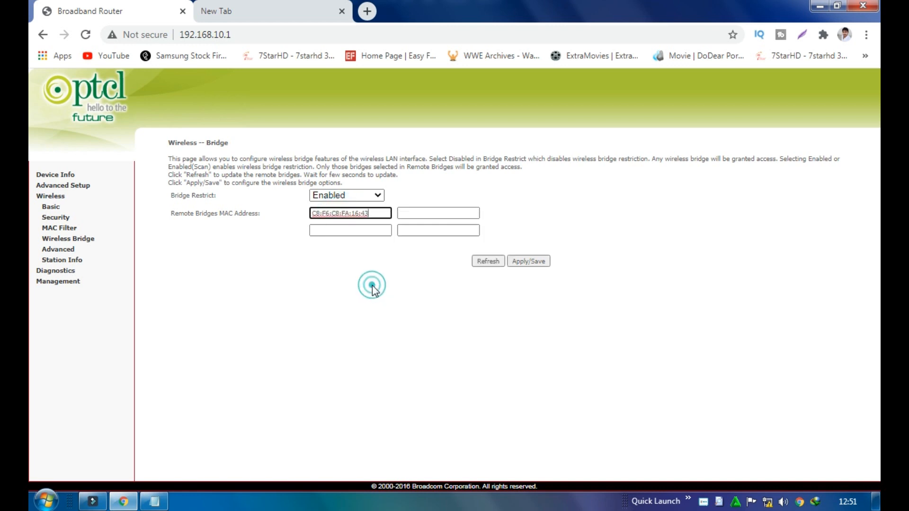
drag(377, 212, 322, 213)
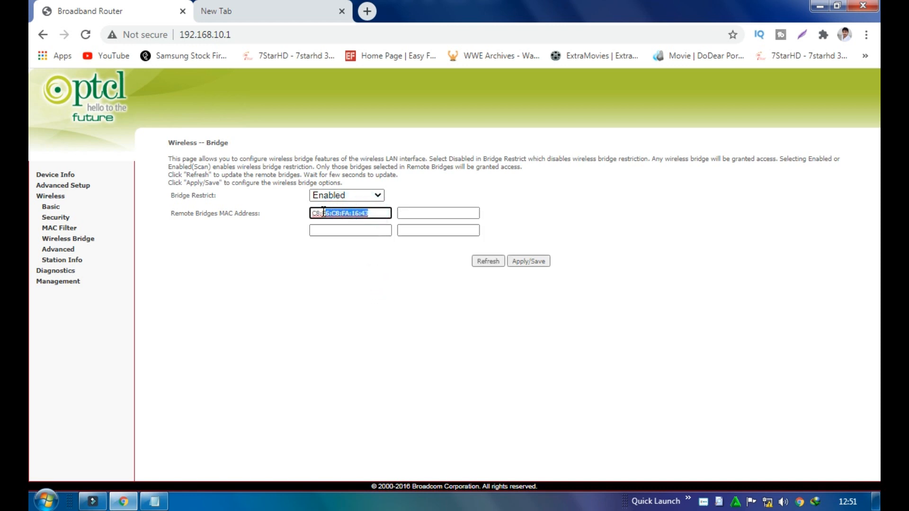
click(536, 264)
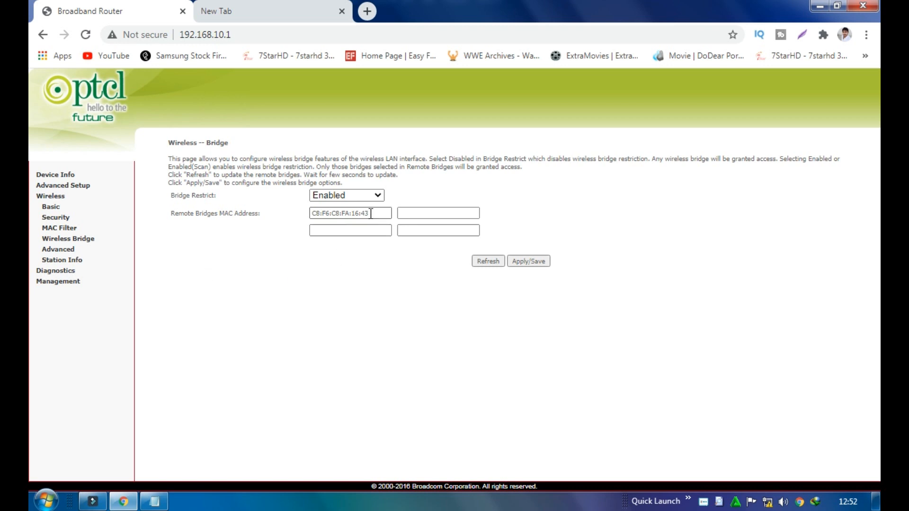
Check the saved MAC address, then go back to the Device Info overview
drag(369, 213, 314, 220)
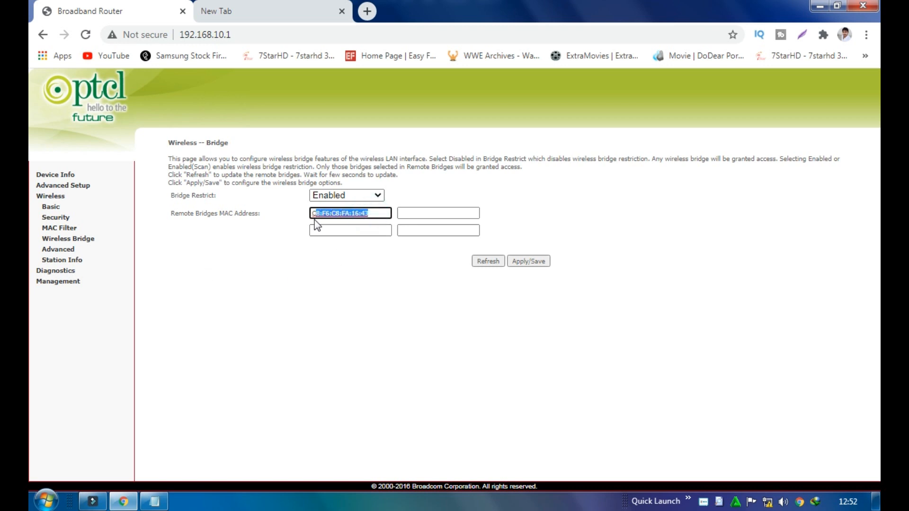
click(291, 293)
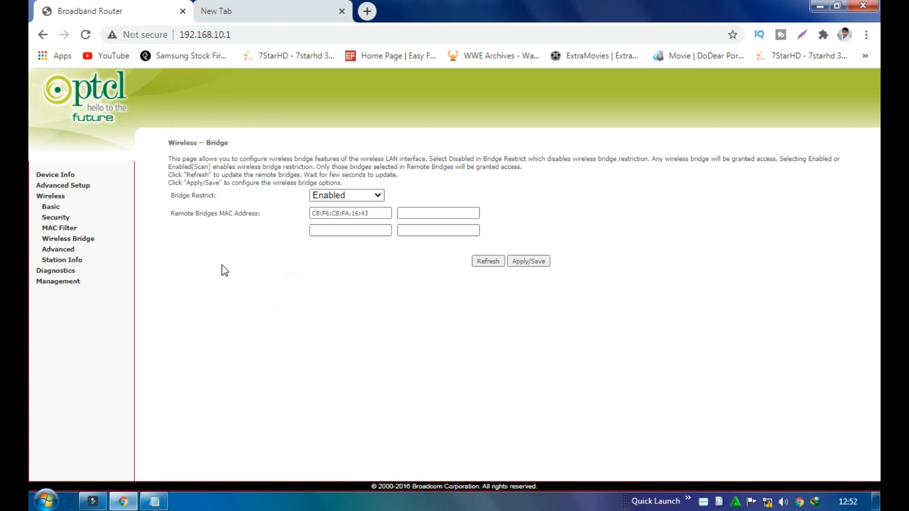
click(50, 177)
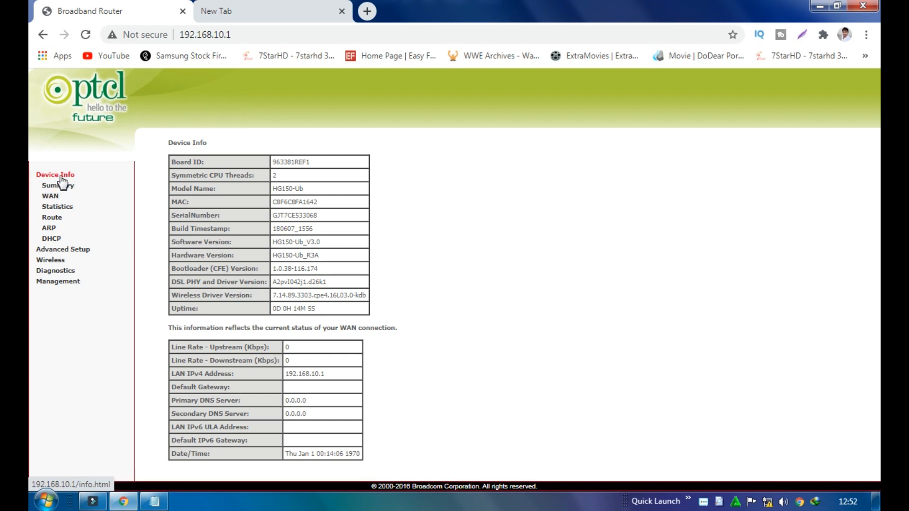
Use Management > Settings > Restore Default to restore factory default settings and confirm
click(74, 282)
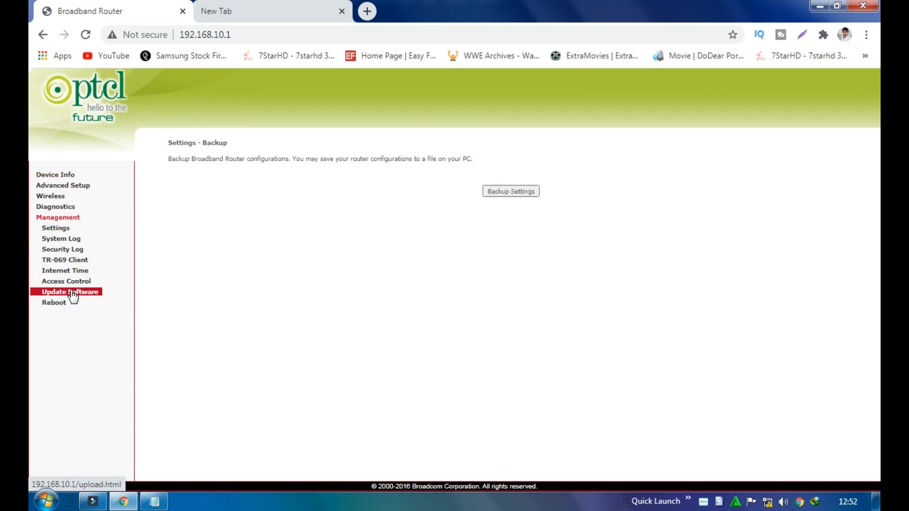
click(56, 229)
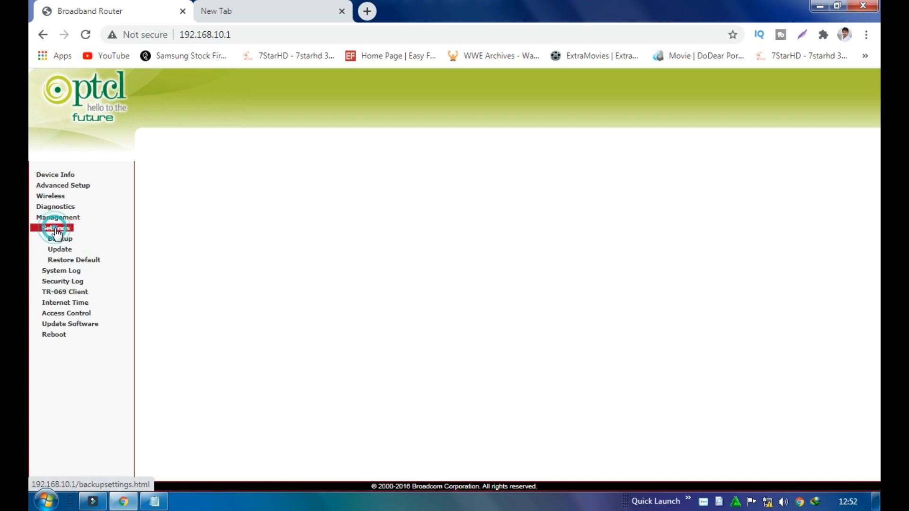
click(60, 260)
click(516, 194)
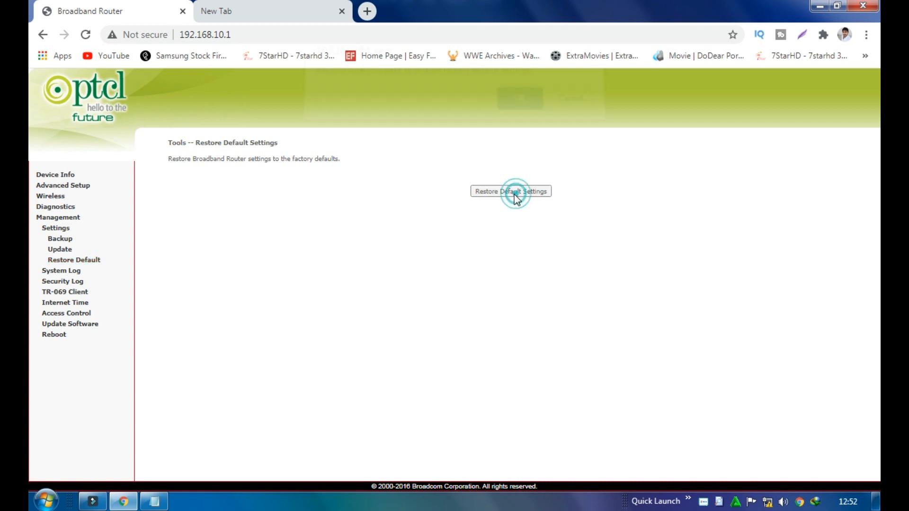
click(519, 111)
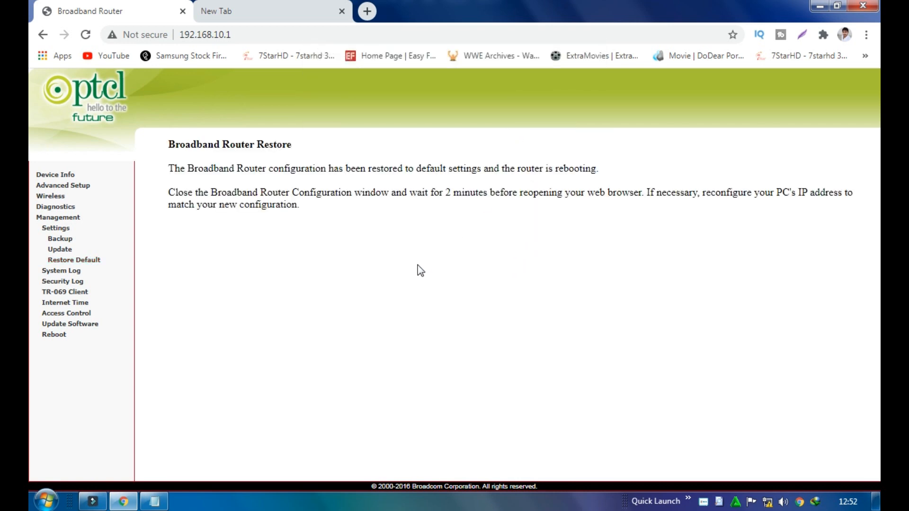
Repeatedly reload the router admin page at 192.168.10.1 while the router reboots
click(89, 37)
click(87, 37)
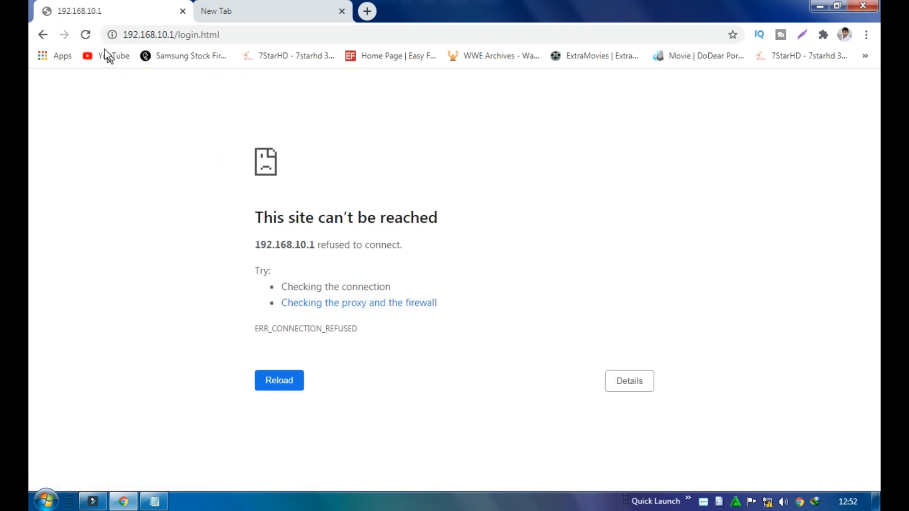
click(89, 38)
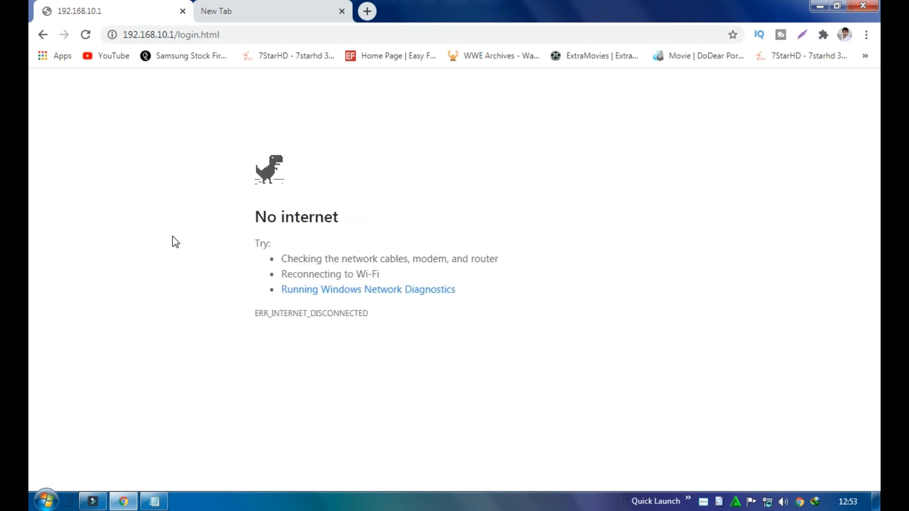
click(85, 35)
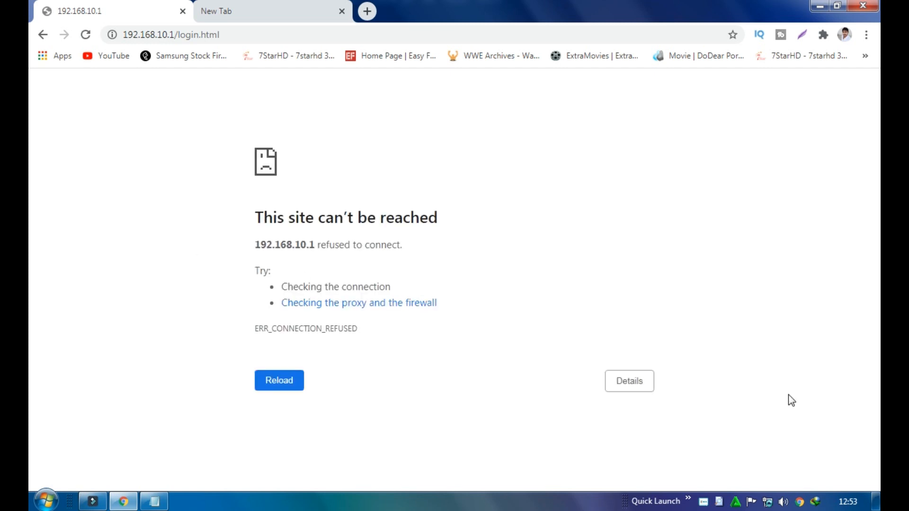
right_click(767, 504)
click(772, 496)
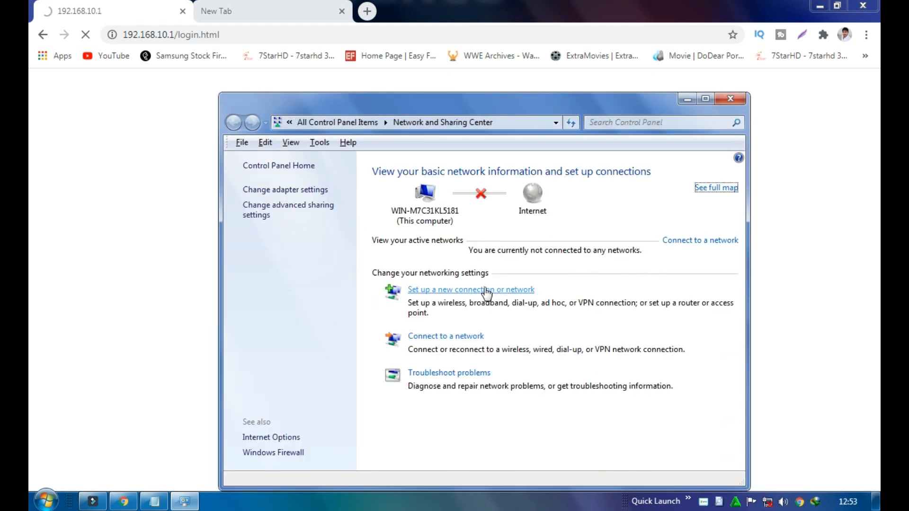
click(640, 273)
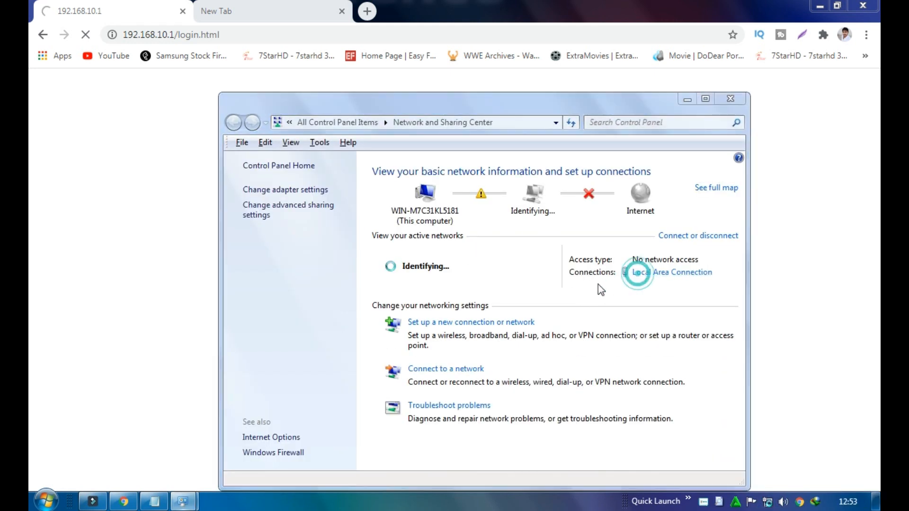
click(392, 243)
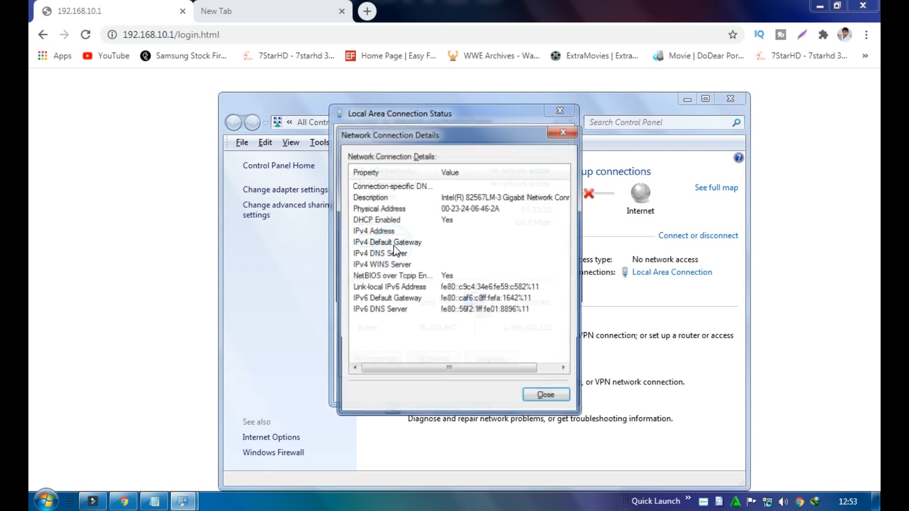
click(574, 129)
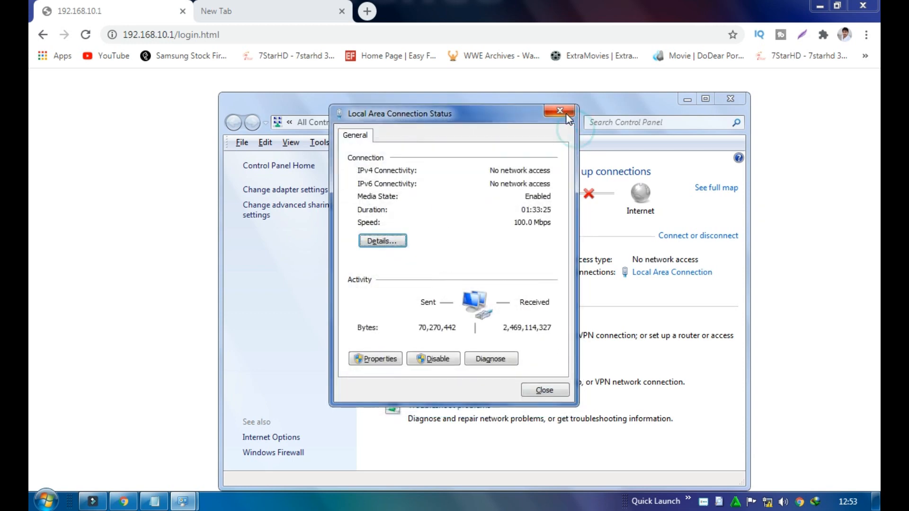
click(563, 112)
click(729, 102)
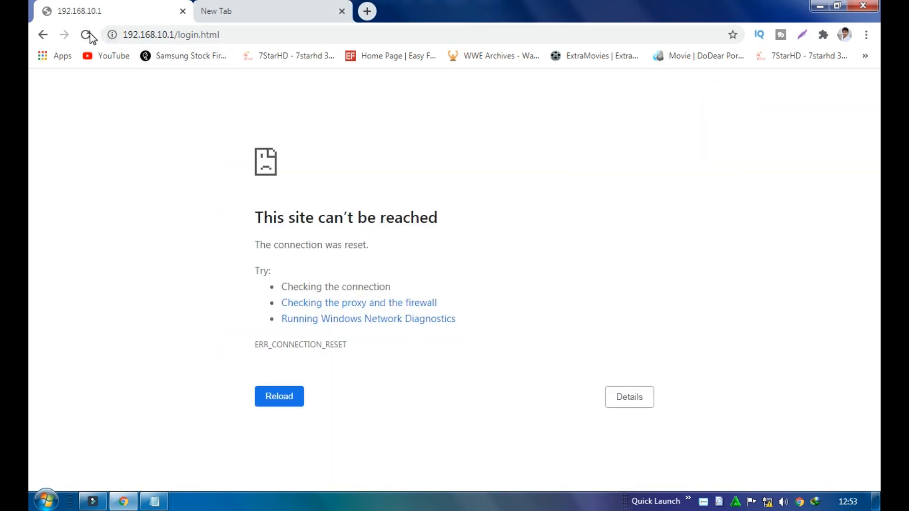
Log back in with the saved admin username and the retyped admin password
click(87, 35)
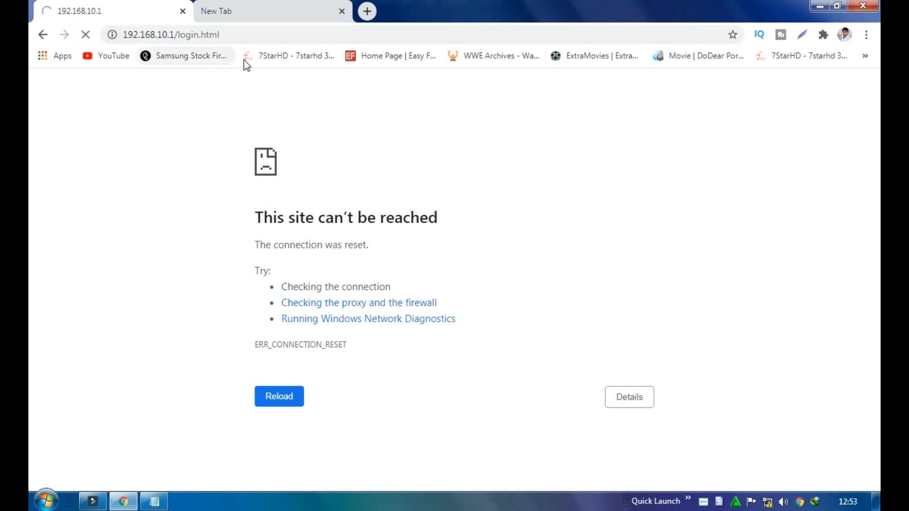
drag(250, 38, 176, 37)
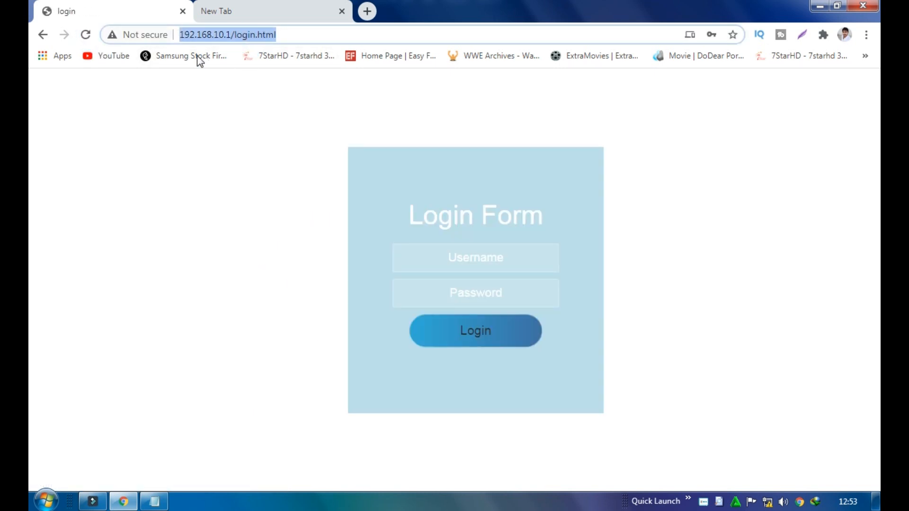
click(242, 136)
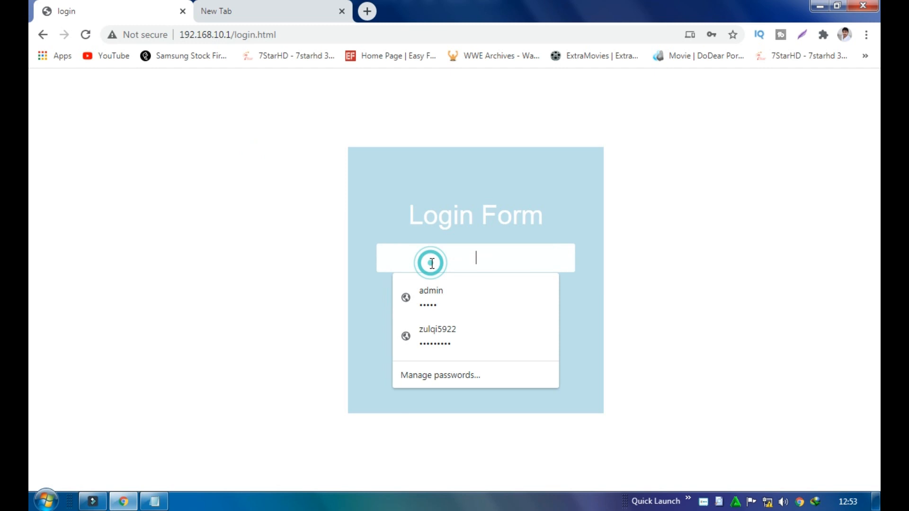
click(433, 289)
click(499, 292)
drag(499, 292, 462, 294)
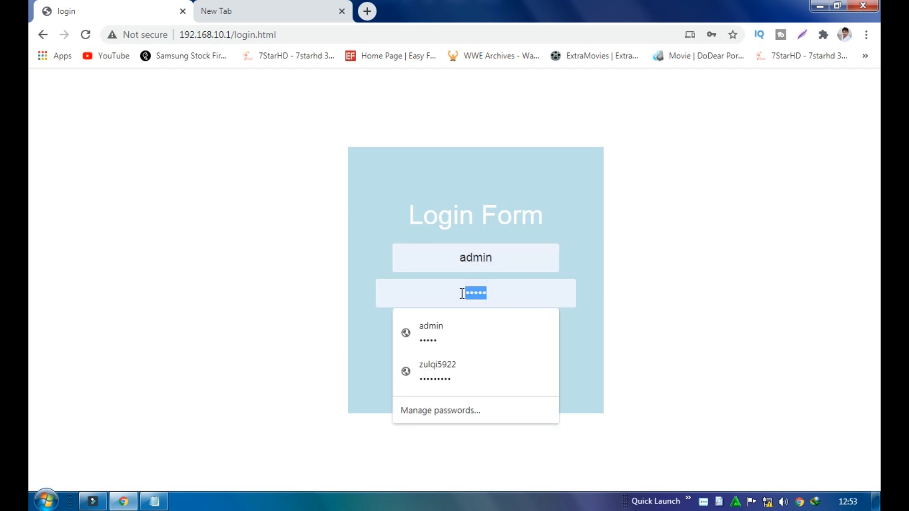
text(admi)
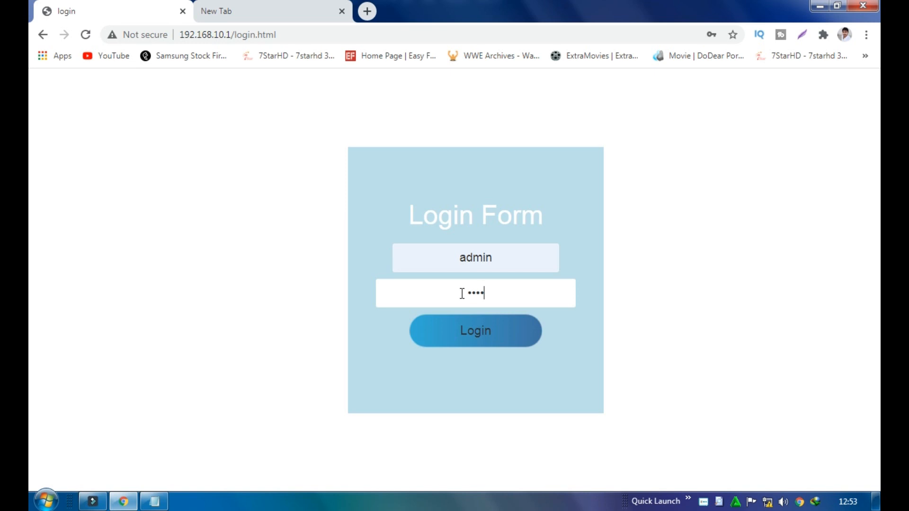
text(n)
key(Return)
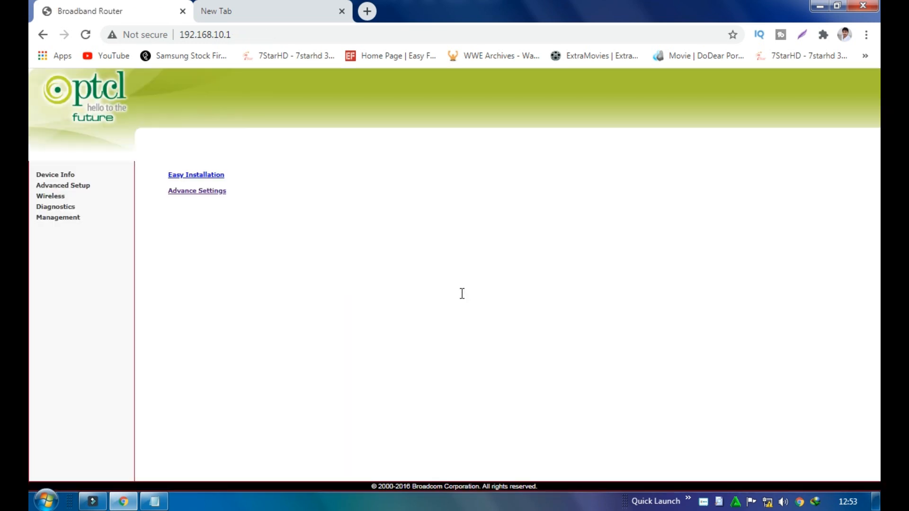
Try changing the SSID from PTCL-BB to Test without saving, then go to Wireless Advanced
click(58, 196)
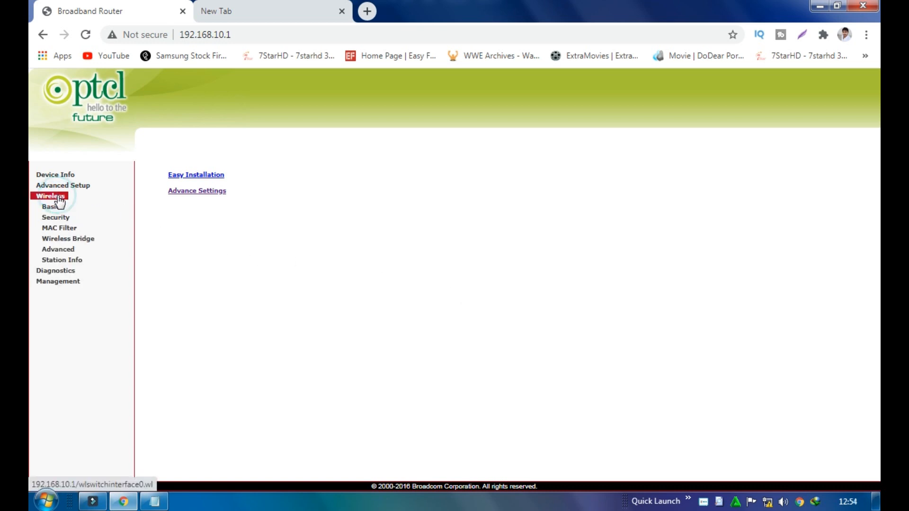
click(286, 295)
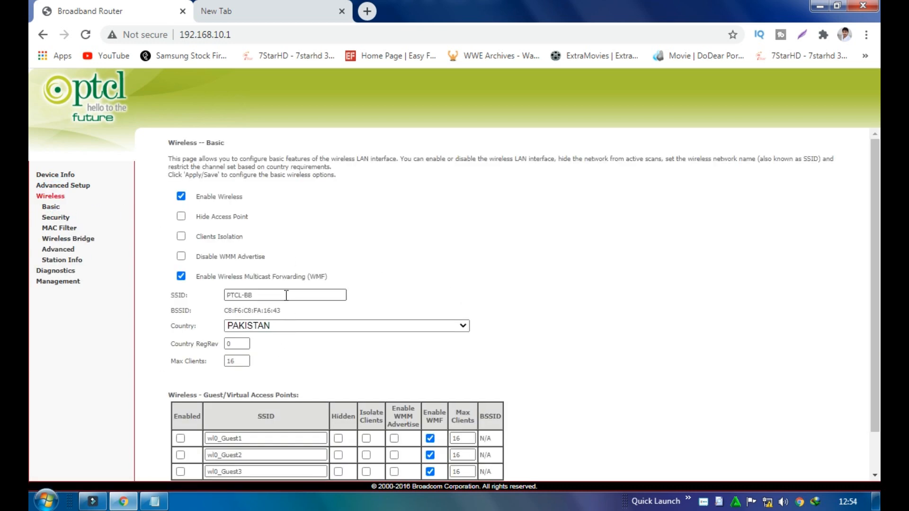
drag(286, 295, 222, 299)
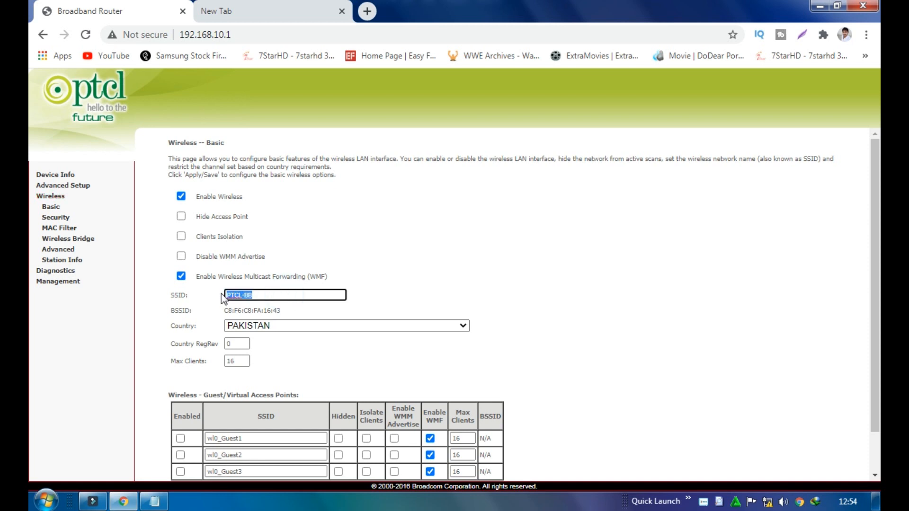
text(Test)
double_click(263, 295)
drag(282, 310, 226, 307)
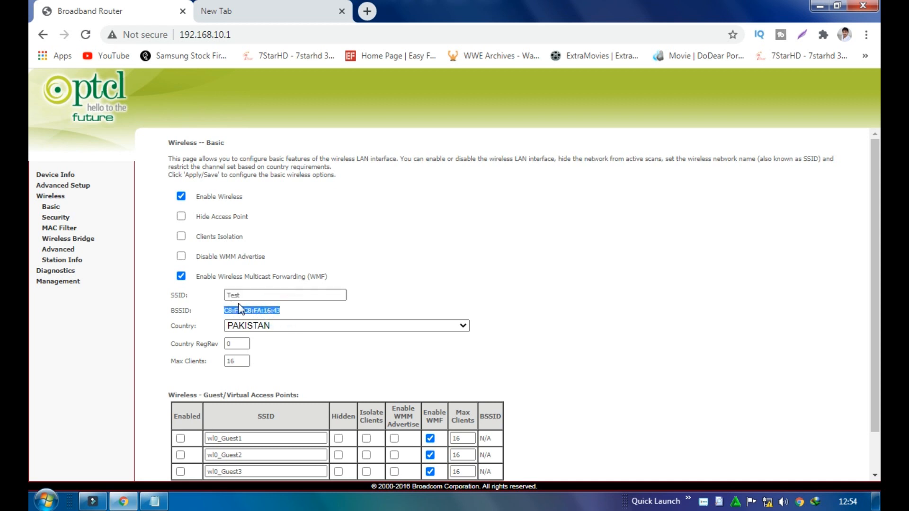
click(249, 296)
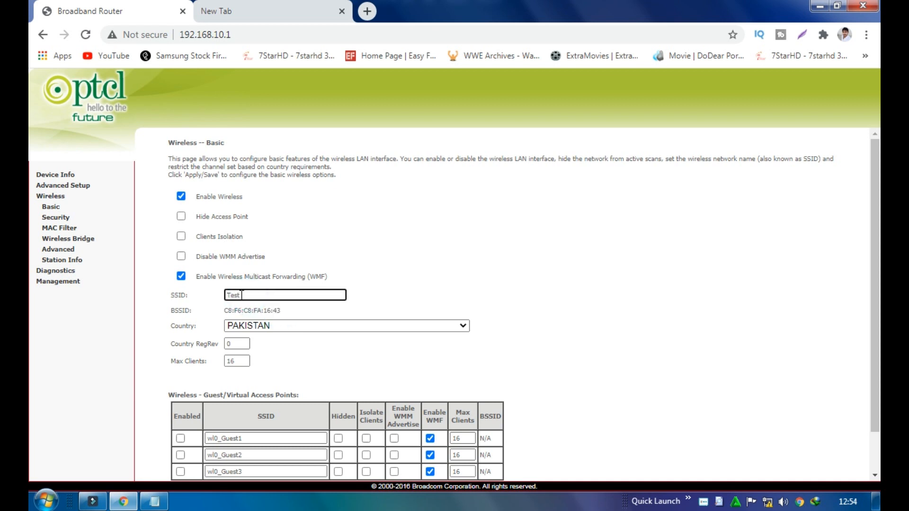
double_click(229, 296)
drag(242, 294, 232, 296)
click(244, 295)
click(61, 250)
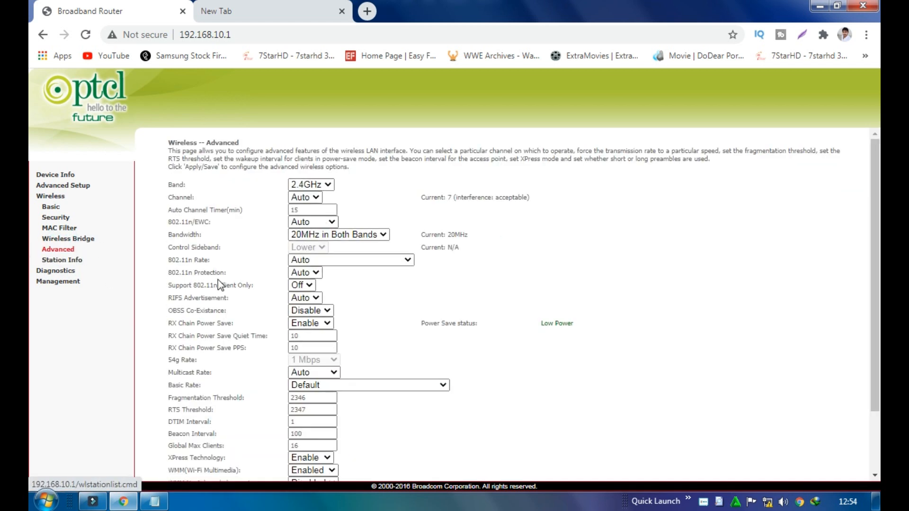
Look over the wireless channel list, leaving the channel on Auto
click(307, 198)
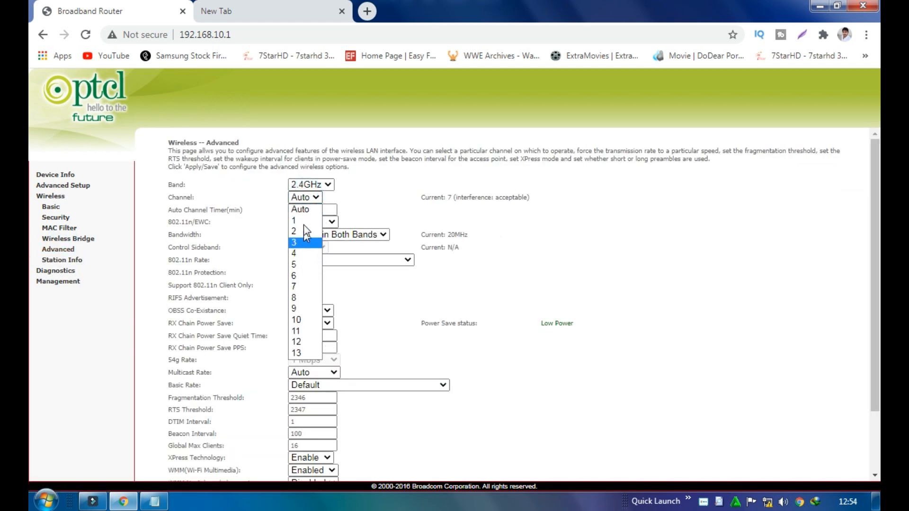
click(306, 196)
click(306, 196)
click(307, 198)
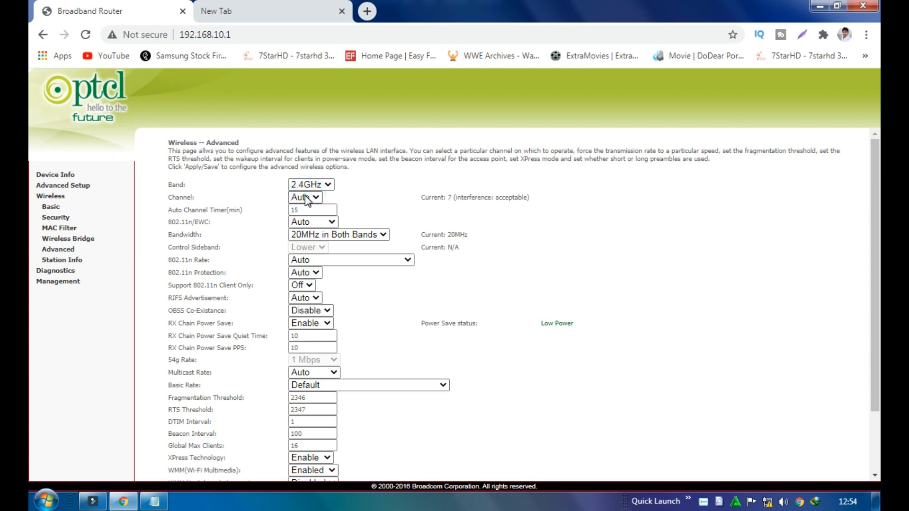
Rename the wireless network from PTCL-BB to Test and save it
click(51, 196)
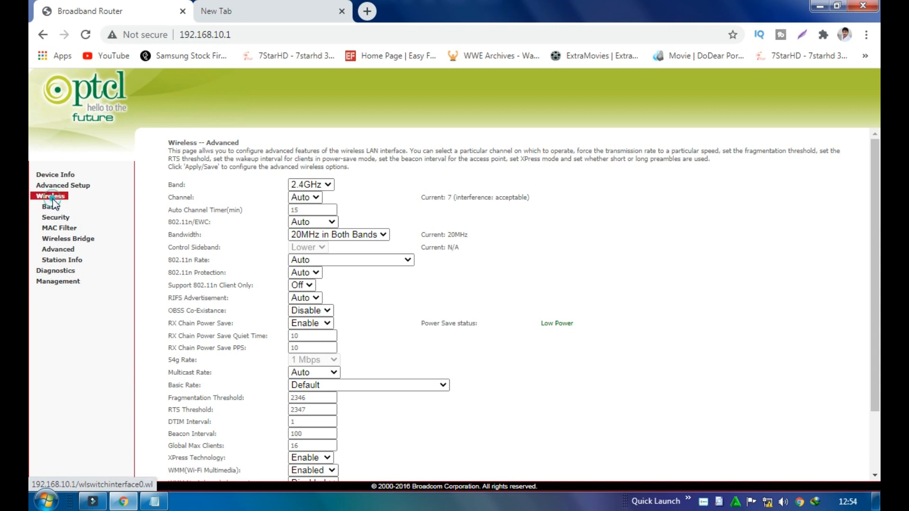
triple_click(276, 297)
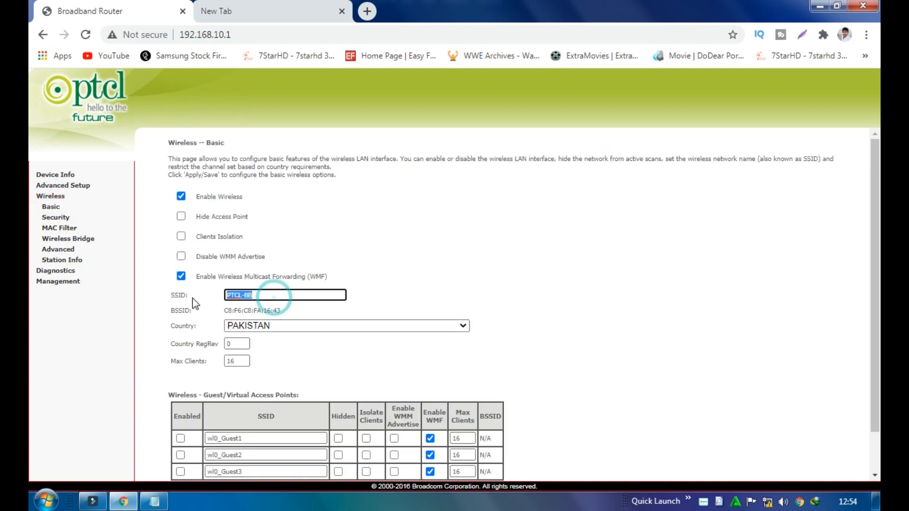
text(Test)
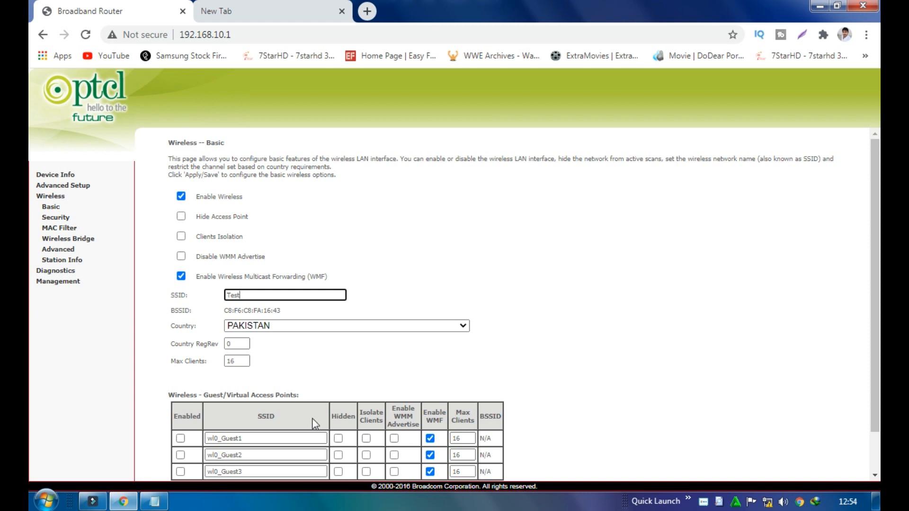
scroll(294, 445, down, 1)
click(203, 461)
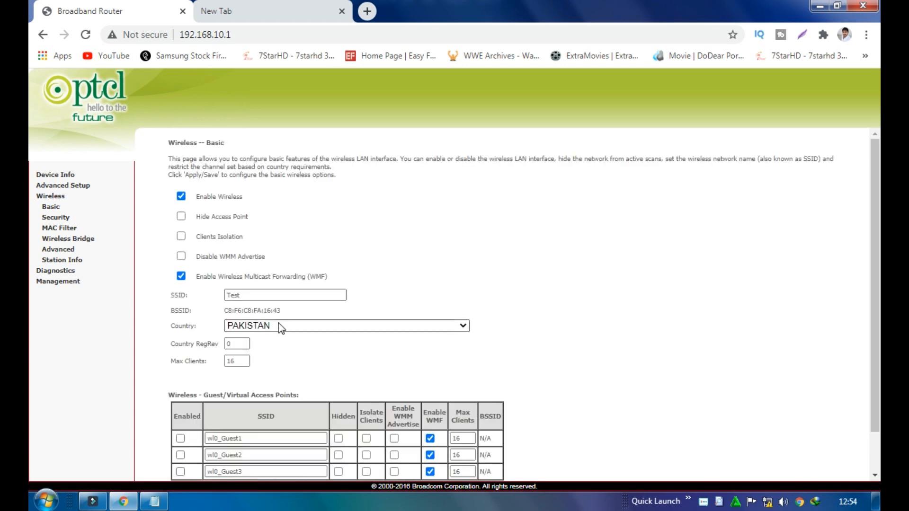
Copy the router's BSSID, then go to the wireless security settings
drag(281, 311, 227, 311)
key(cmd+c)
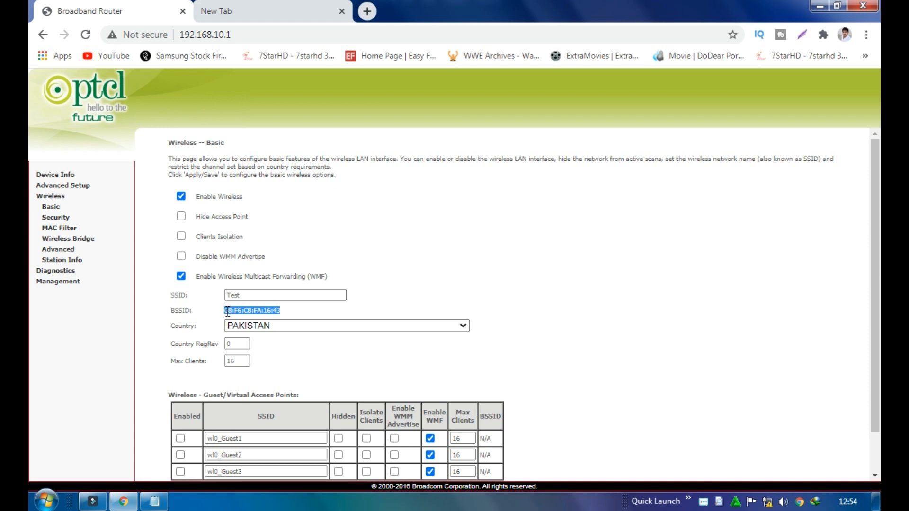
click(314, 310)
click(49, 220)
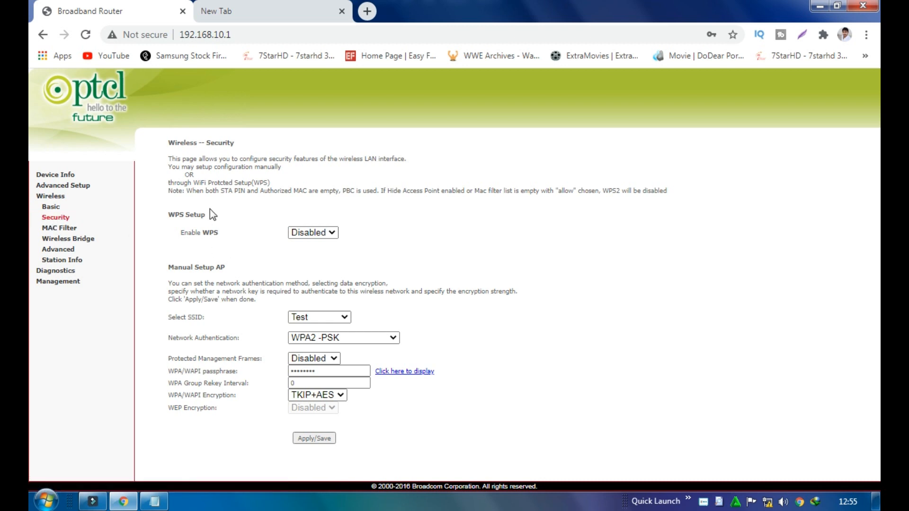
Set network authentication to Open with WPS left Disabled, and save the security settings
drag(205, 214, 169, 213)
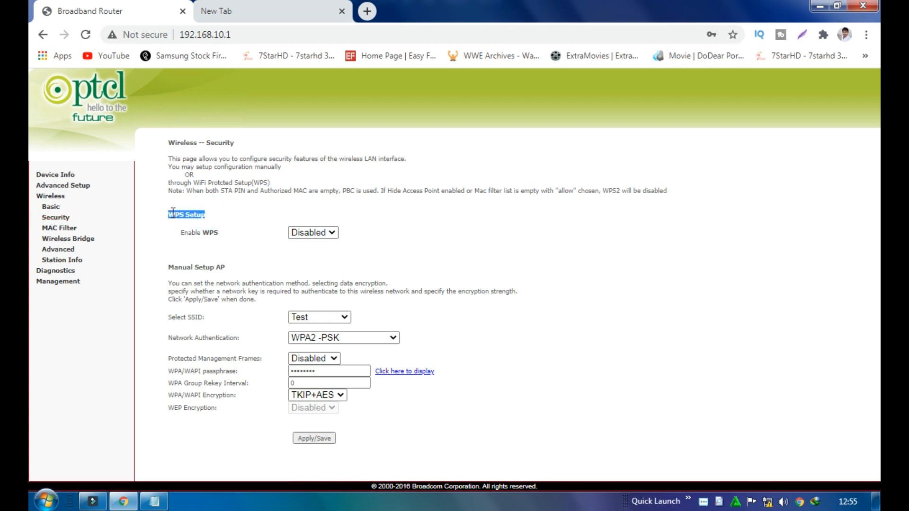
click(222, 218)
click(340, 336)
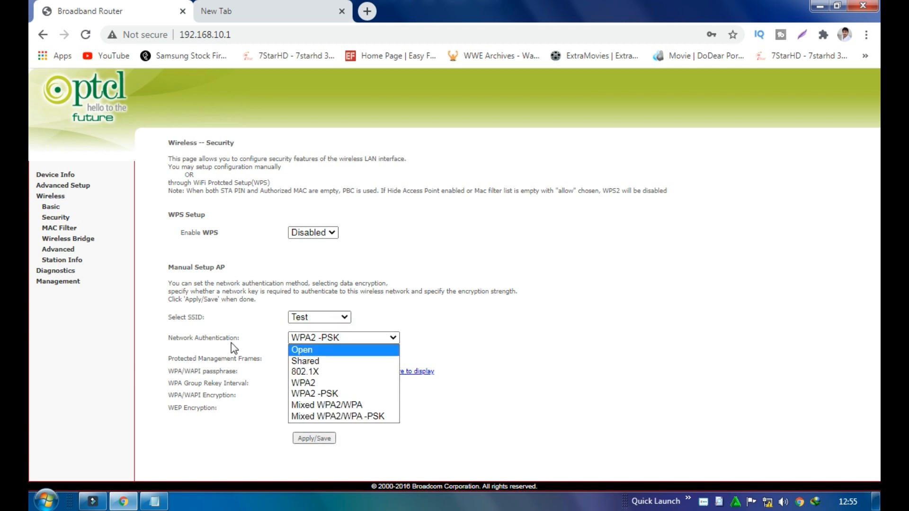
click(303, 350)
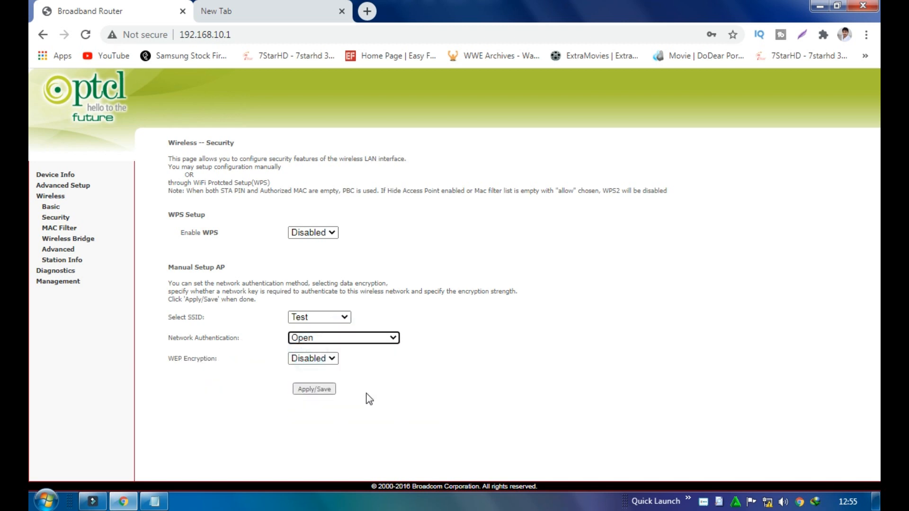
click(325, 233)
click(325, 233)
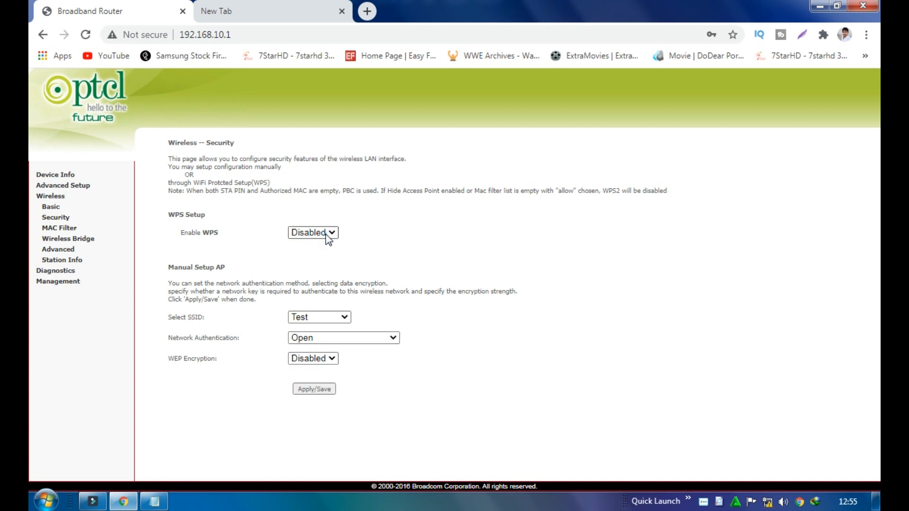
click(314, 393)
Set the wireless channel to 3 on the Advanced page and save
click(64, 250)
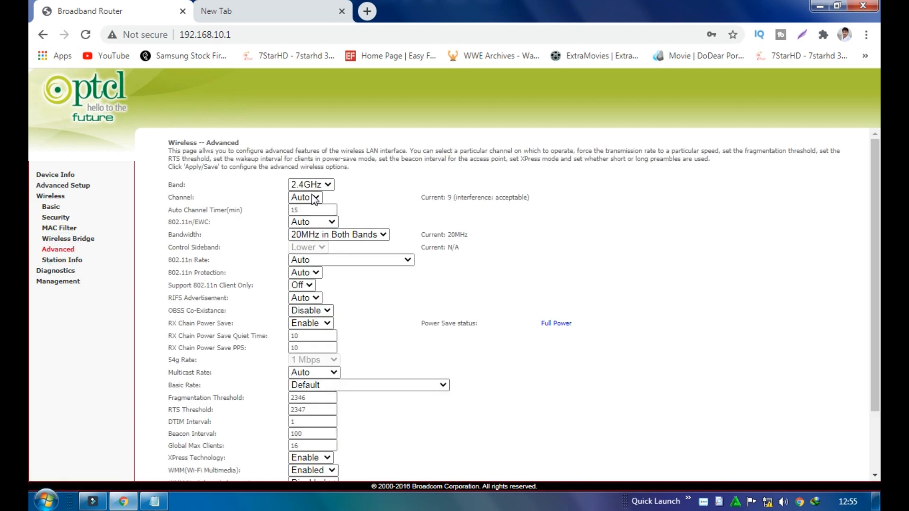
click(315, 198)
click(302, 239)
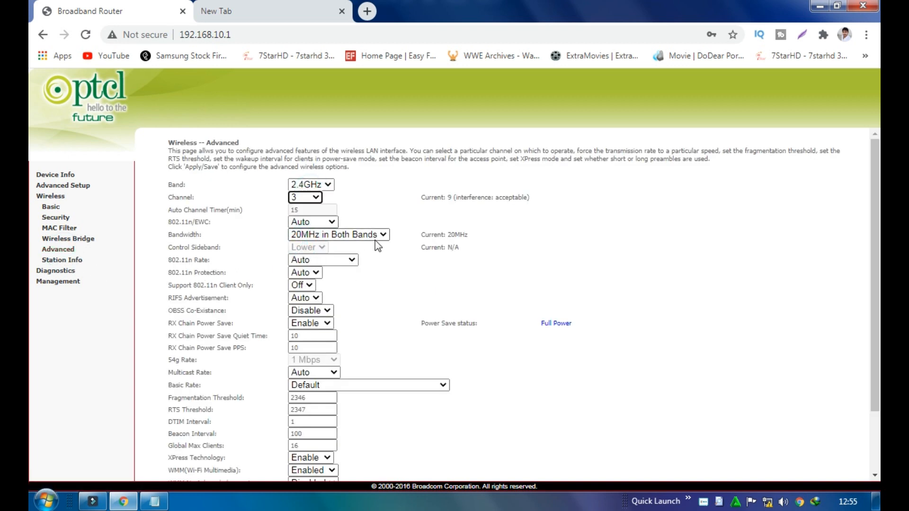
scroll(547, 373, down, 3)
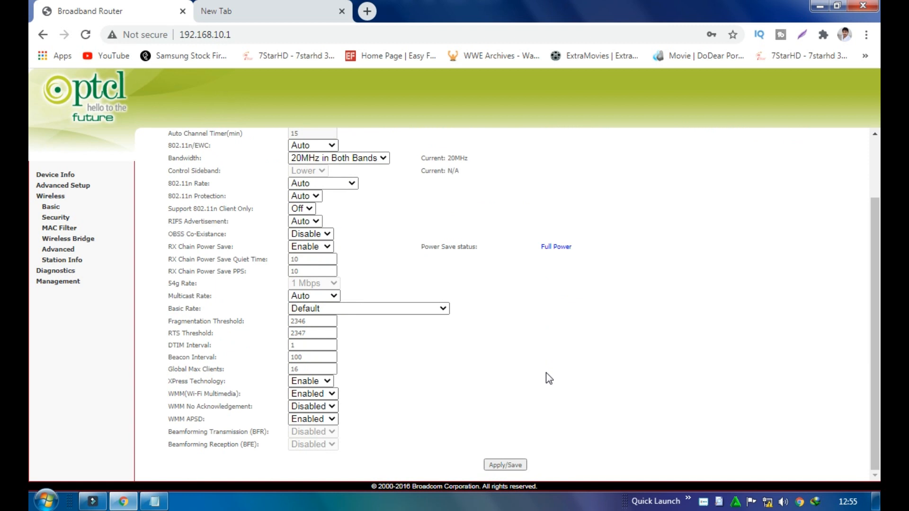
click(512, 465)
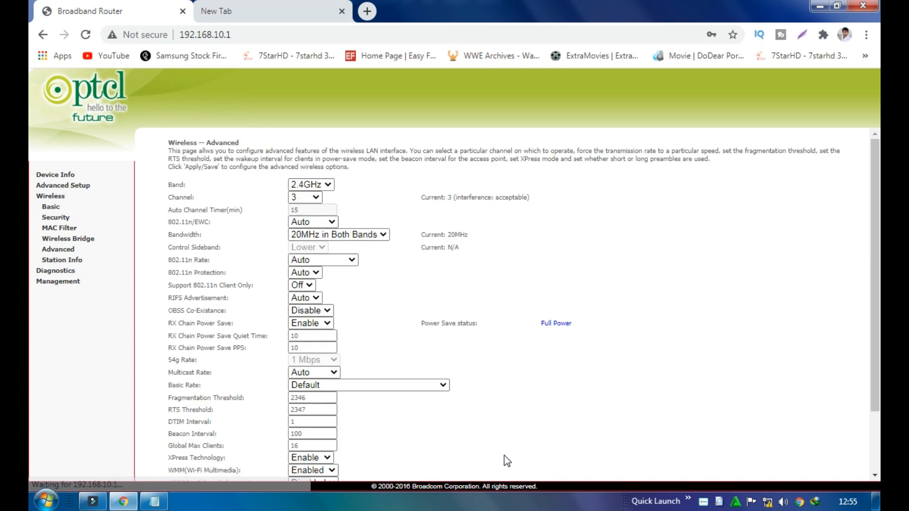
click(75, 242)
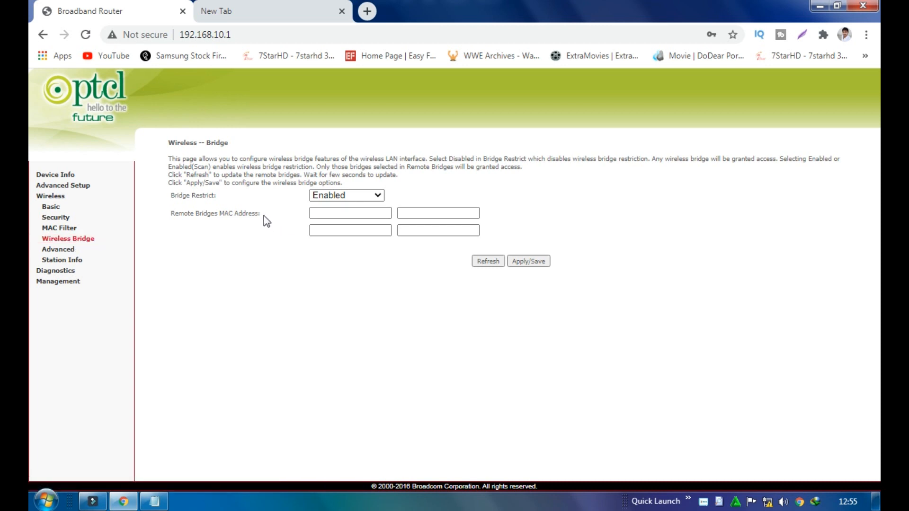
drag(263, 215, 174, 212)
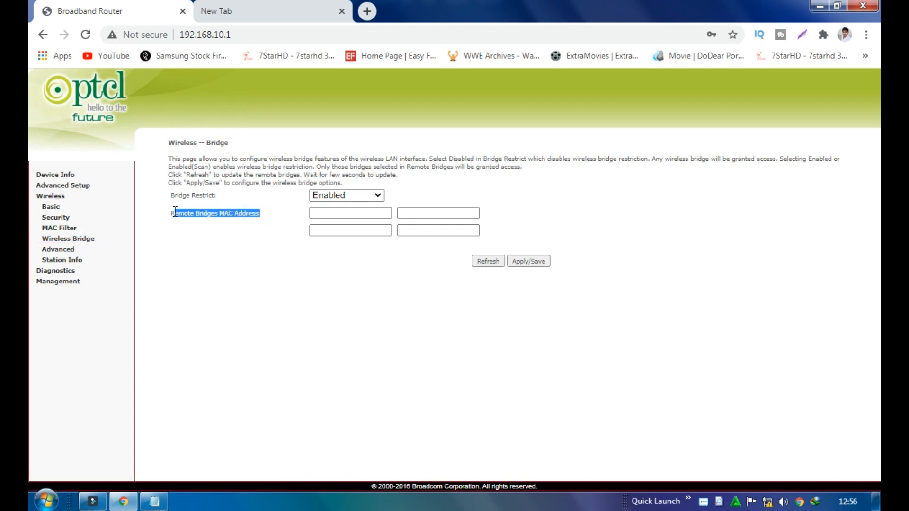
click(199, 238)
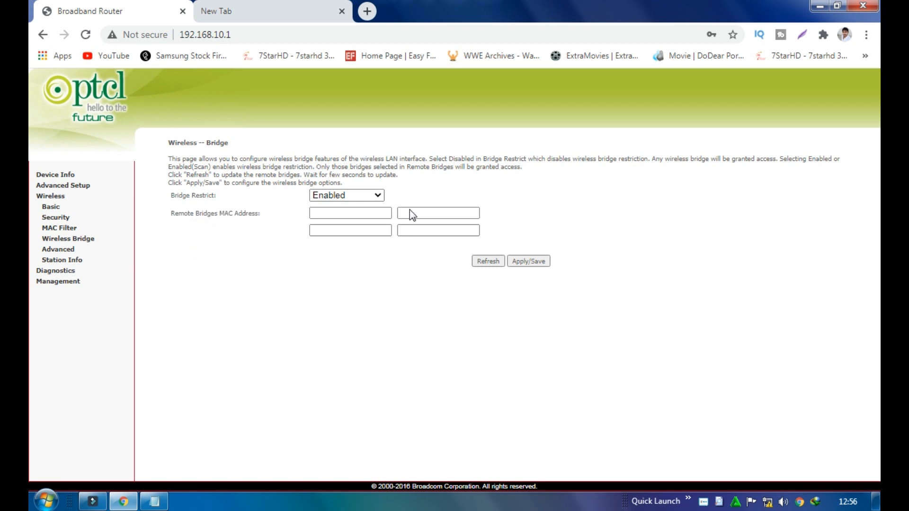
click(374, 213)
right_click(375, 213)
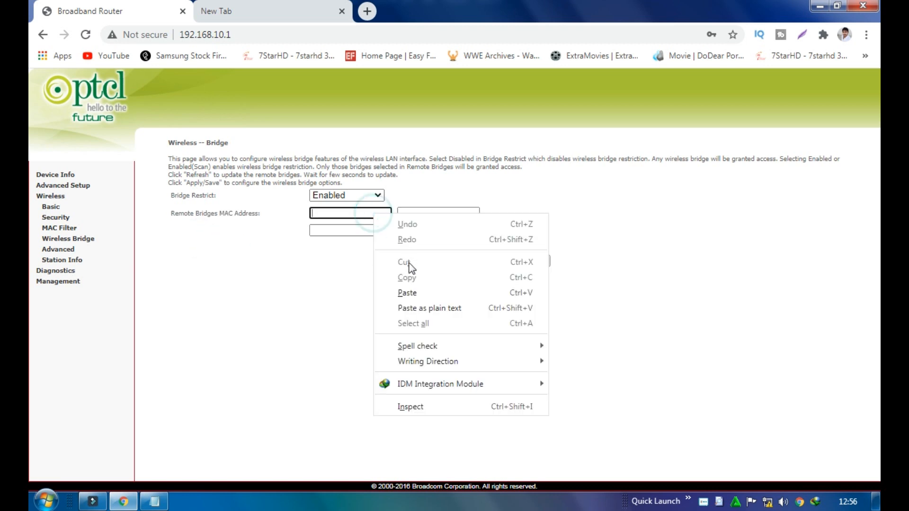
click(407, 293)
drag(371, 216, 315, 218)
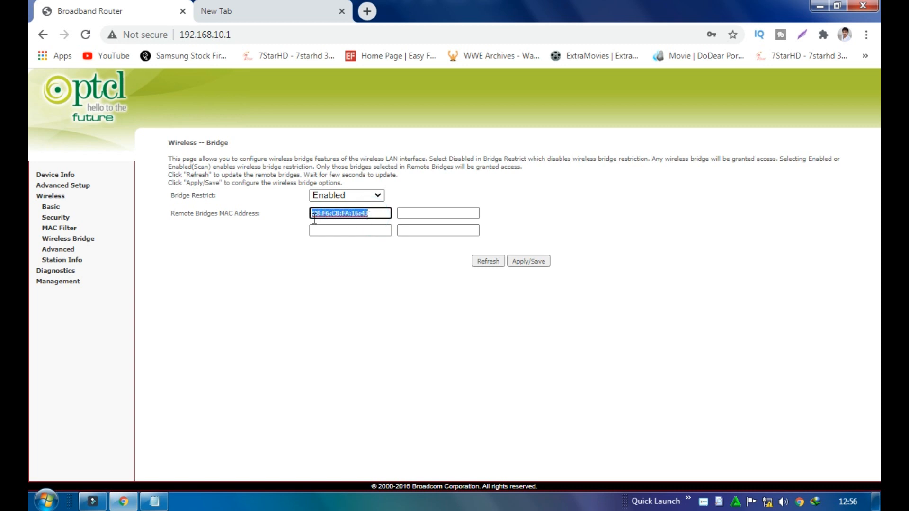
click(308, 316)
click(528, 262)
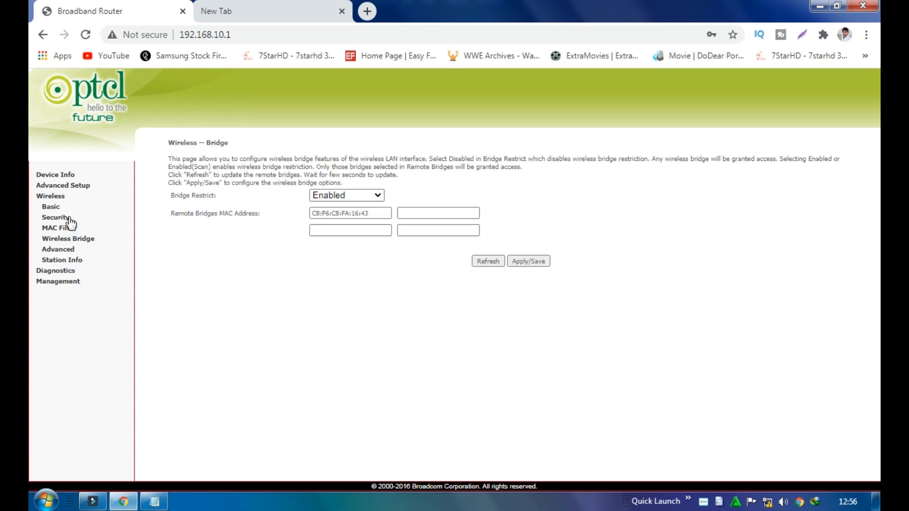
Mark all six WAN services (atm2.1, atm3.1, ptm0.2, ppp0.1–ppp2.1) for removal and delete them
click(61, 185)
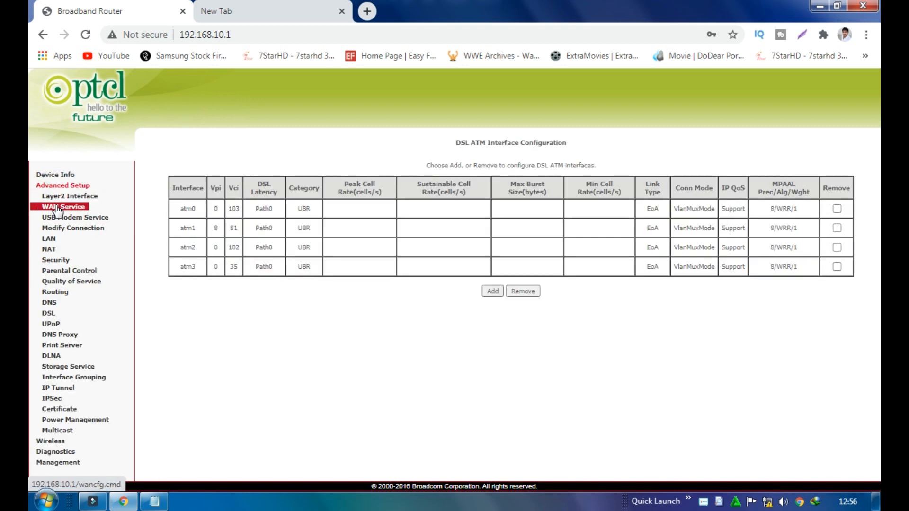
click(57, 209)
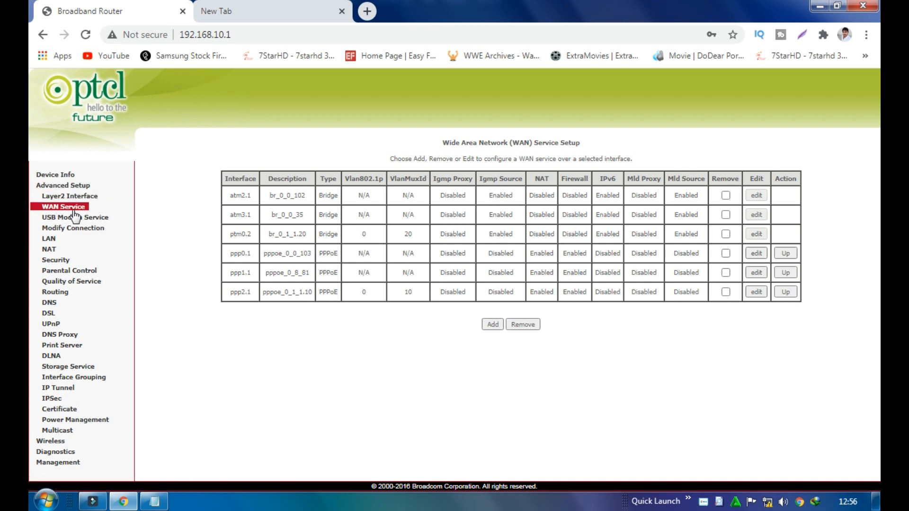
click(725, 291)
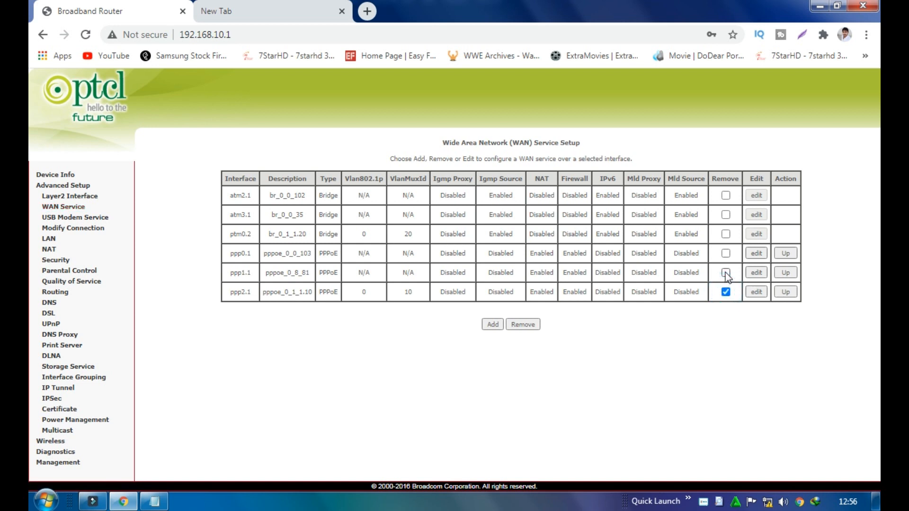
click(725, 273)
click(725, 253)
click(725, 234)
click(725, 215)
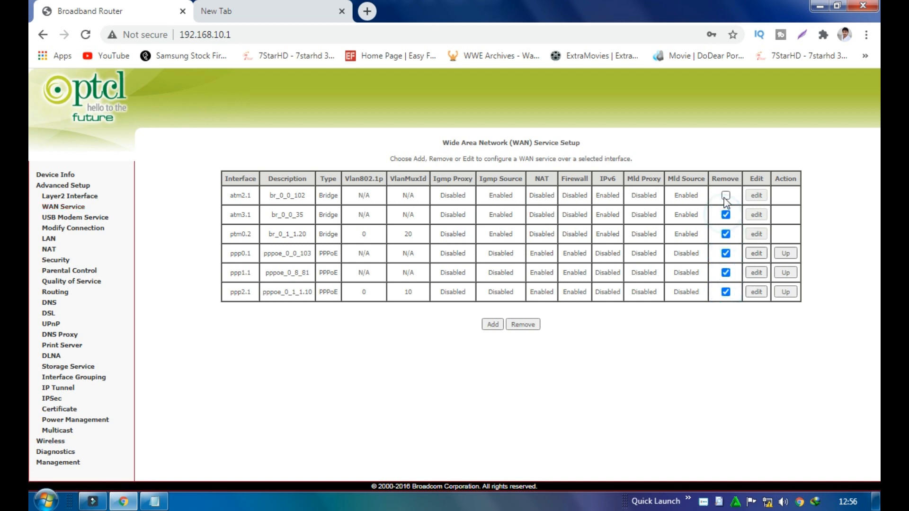
click(725, 196)
click(532, 325)
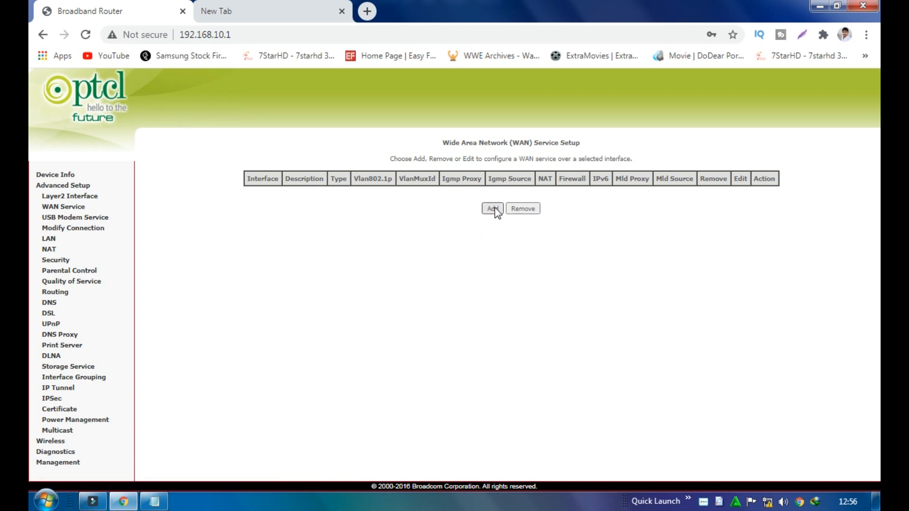
Add a Bridging WAN service br_0_0_35 on interface atm3 (0_0_35) and apply/save it
click(494, 209)
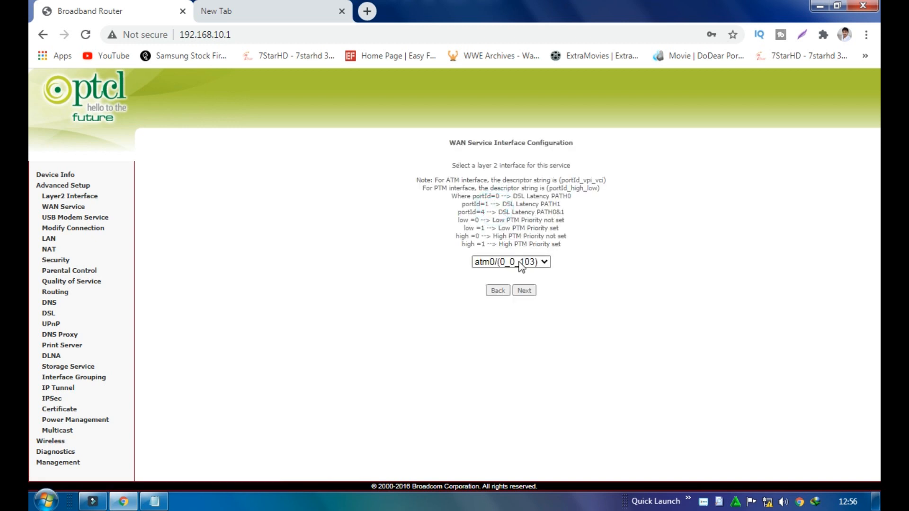
click(519, 261)
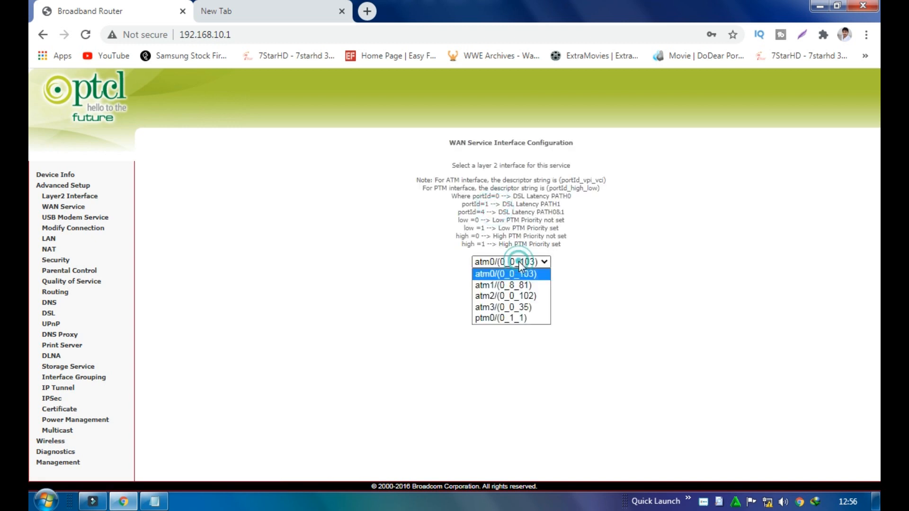
click(513, 311)
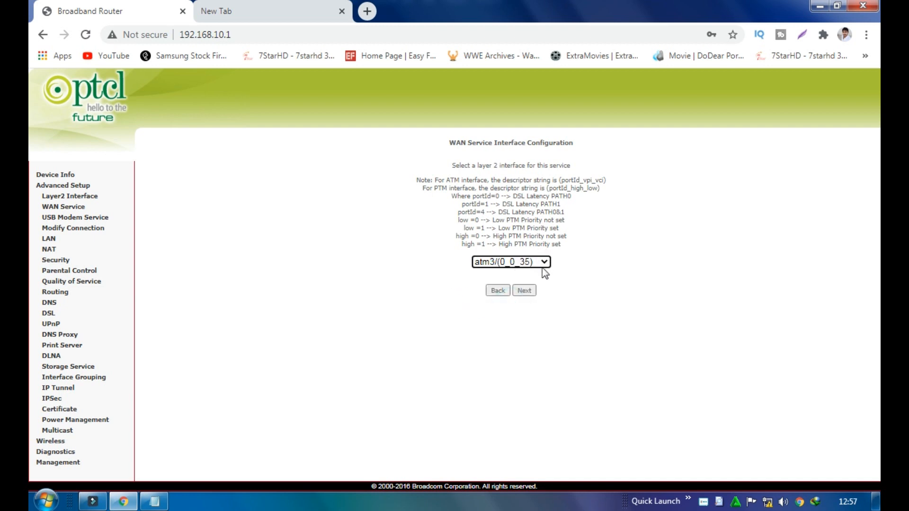
click(524, 291)
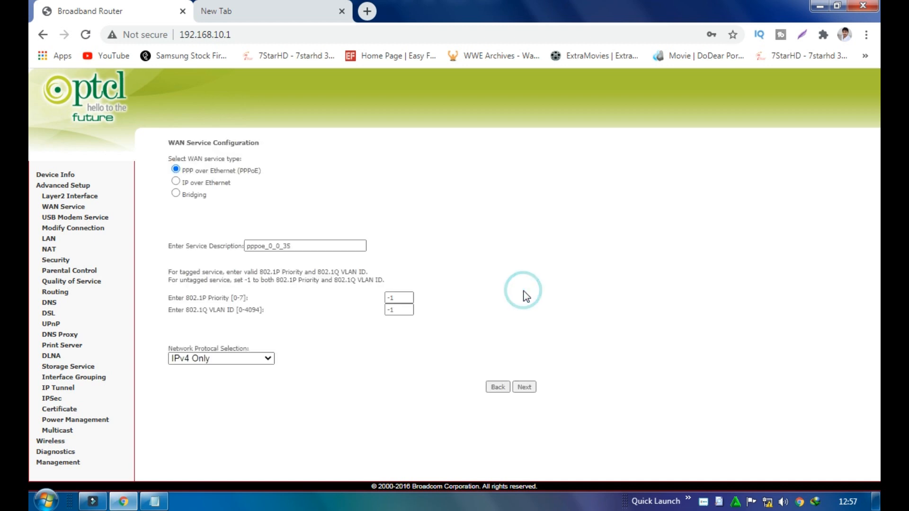
click(176, 193)
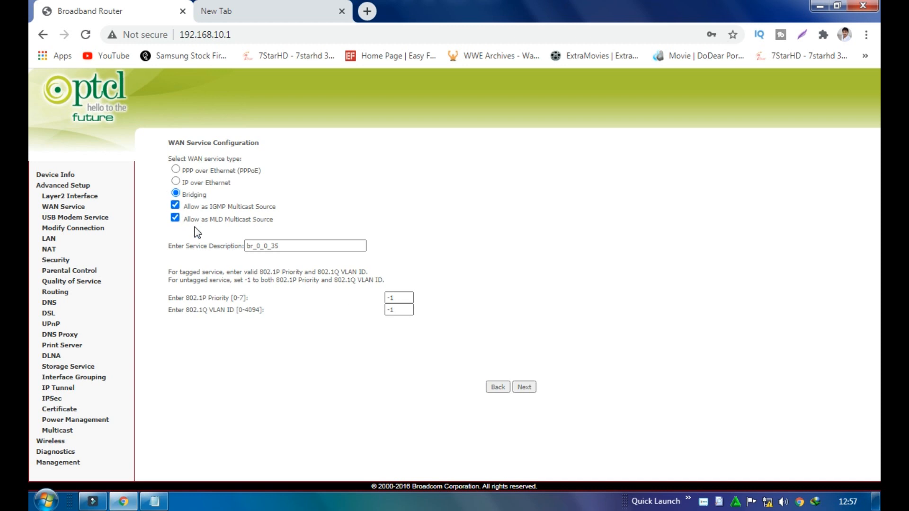
click(521, 388)
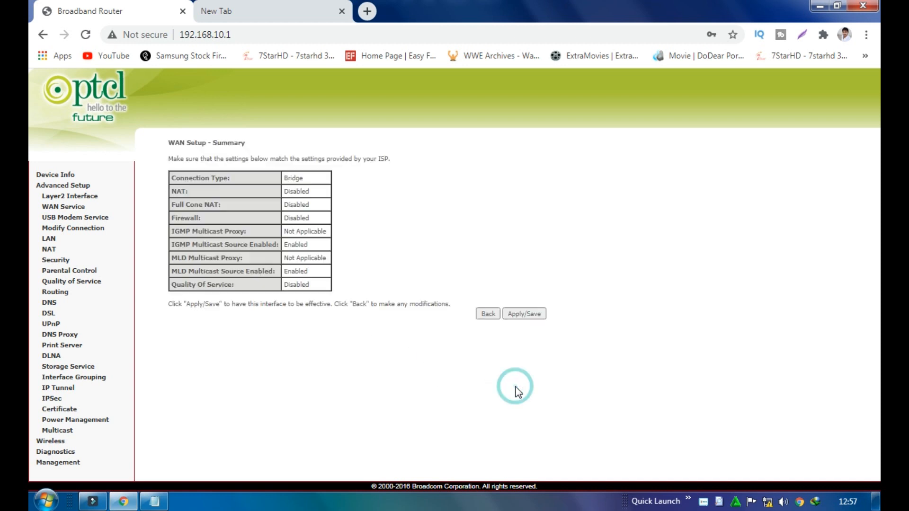
click(513, 316)
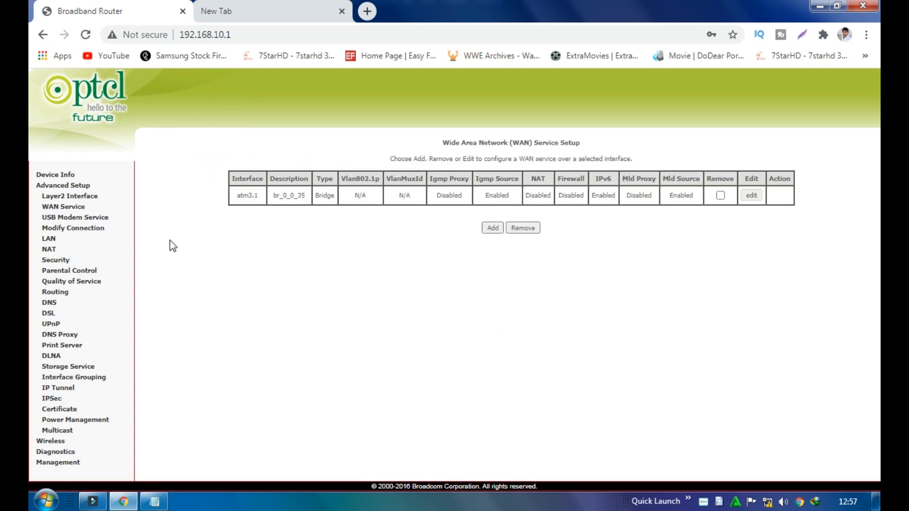
Reload the admin, confirm br_0_0_35 Bridge is the only WAN service, then go to LAN settings
click(85, 35)
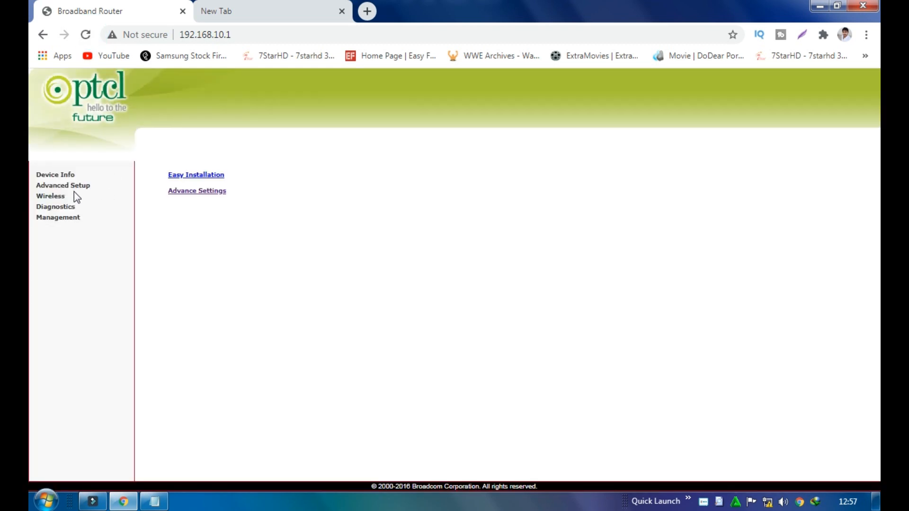
click(69, 186)
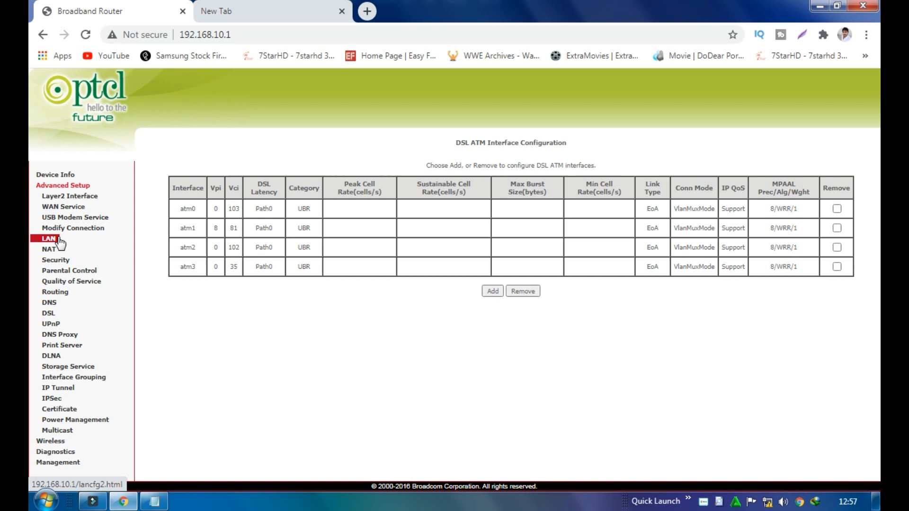
click(62, 207)
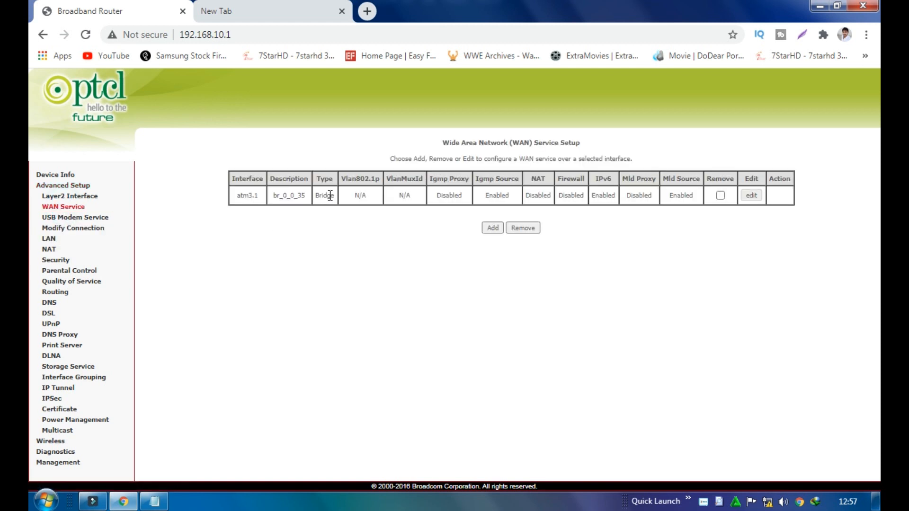
double_click(329, 196)
click(322, 221)
click(47, 239)
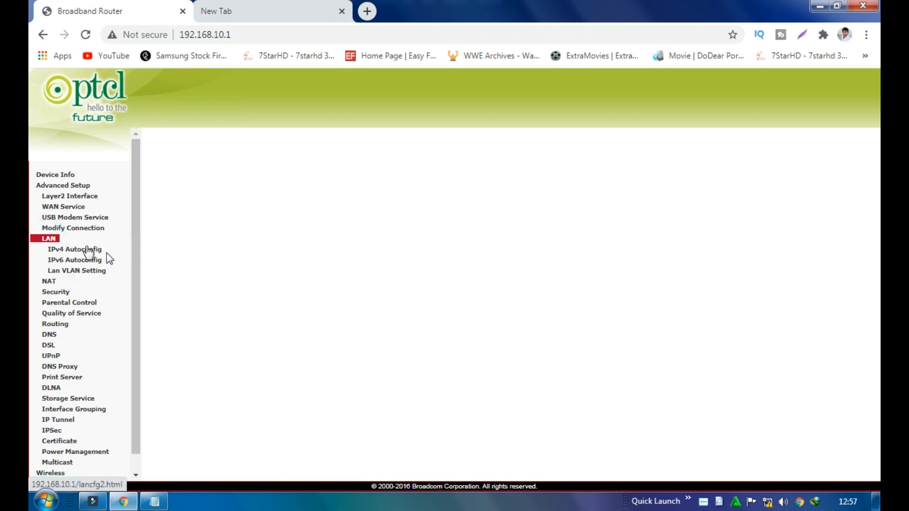
Change the LAN IP address from 192.168.10.1 to 192.168.10.2
click(312, 181)
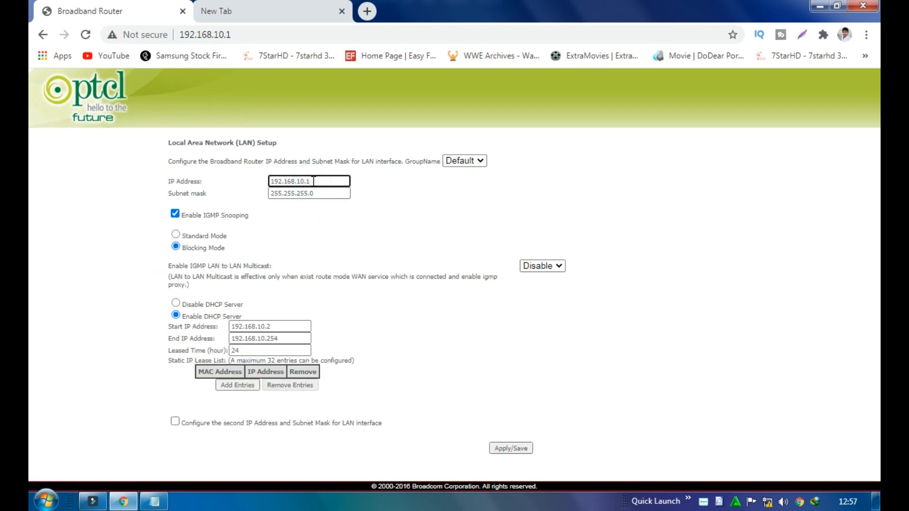
click(72, 197)
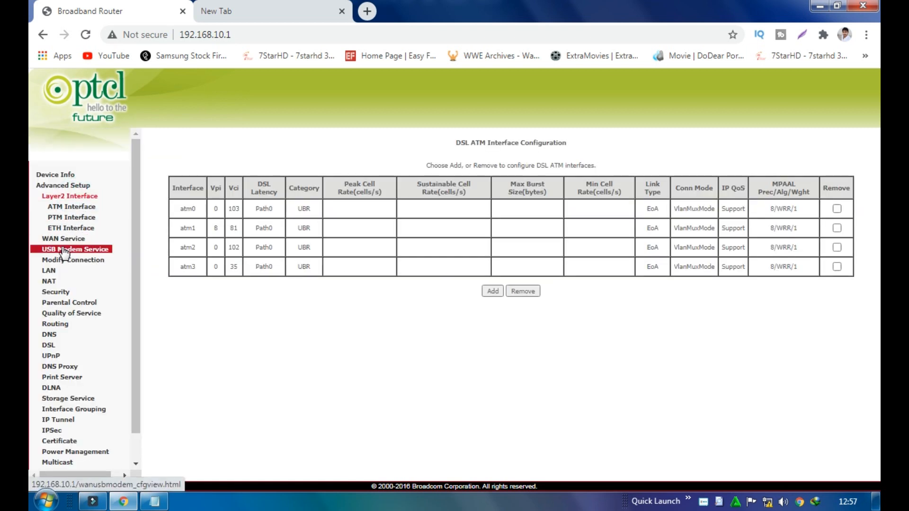
click(49, 273)
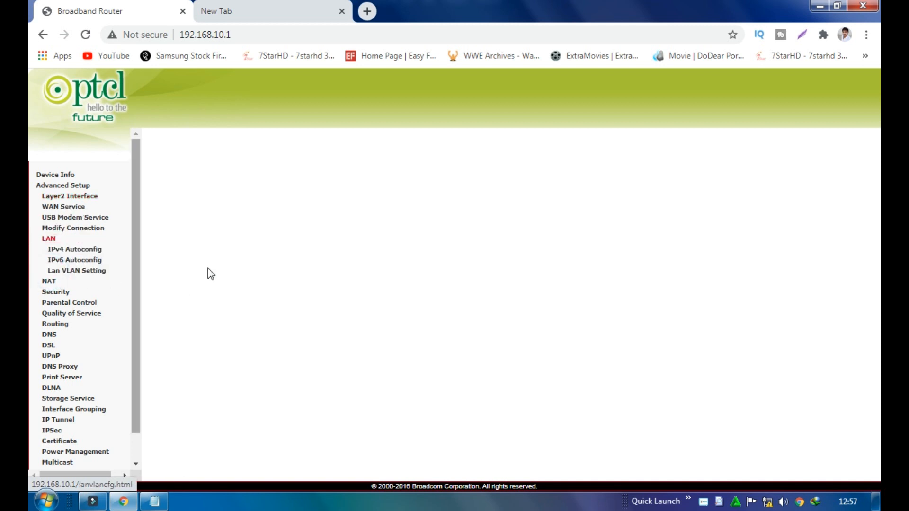
click(310, 182)
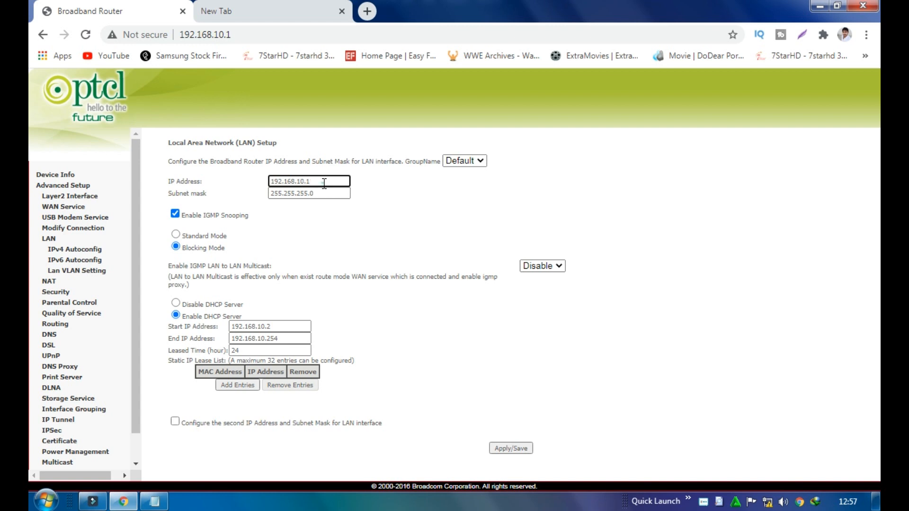
click(323, 183)
drag(312, 182, 307, 182)
text(2)
drag(310, 182, 269, 181)
Select Disable DHCP Server and dismiss the Windows colour-scheme prompt
click(176, 303)
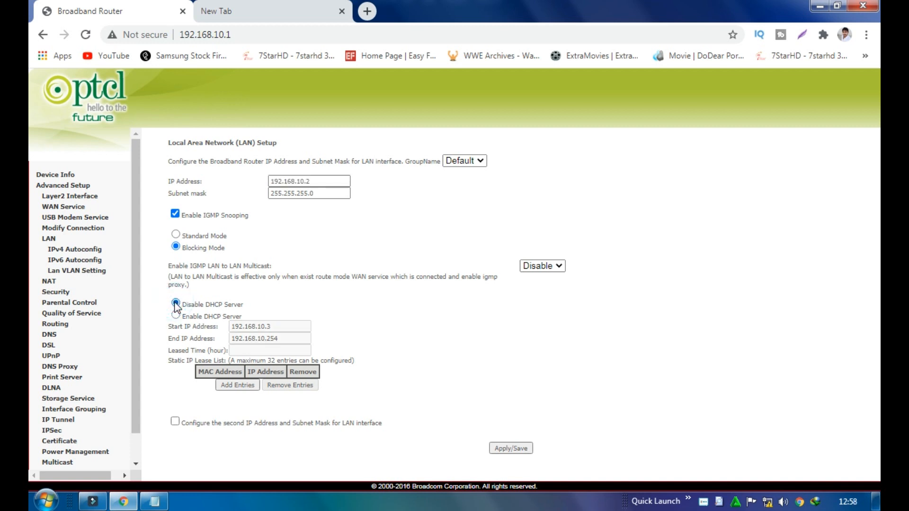
click(176, 315)
click(176, 303)
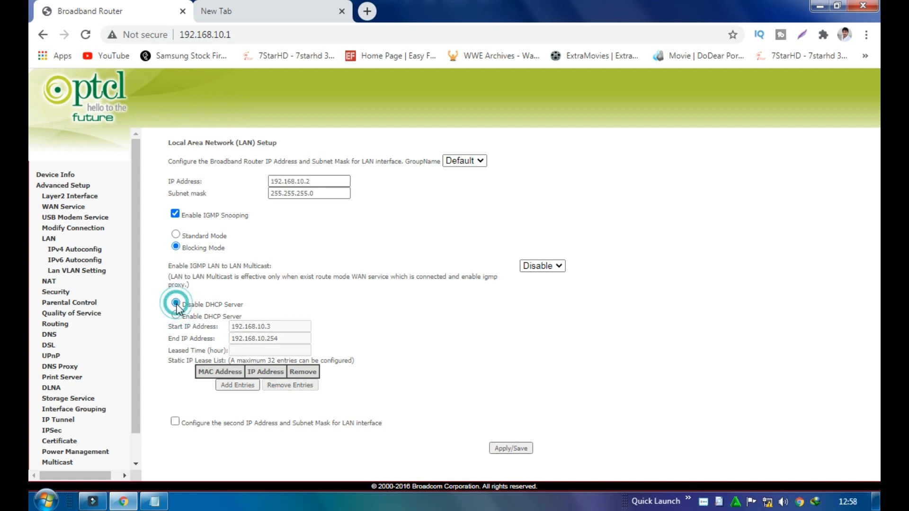
click(176, 313)
click(176, 303)
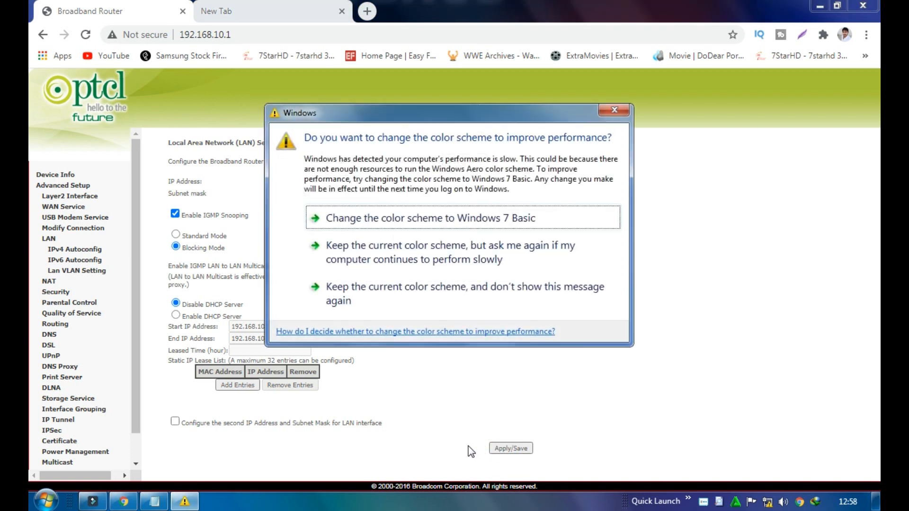
click(613, 111)
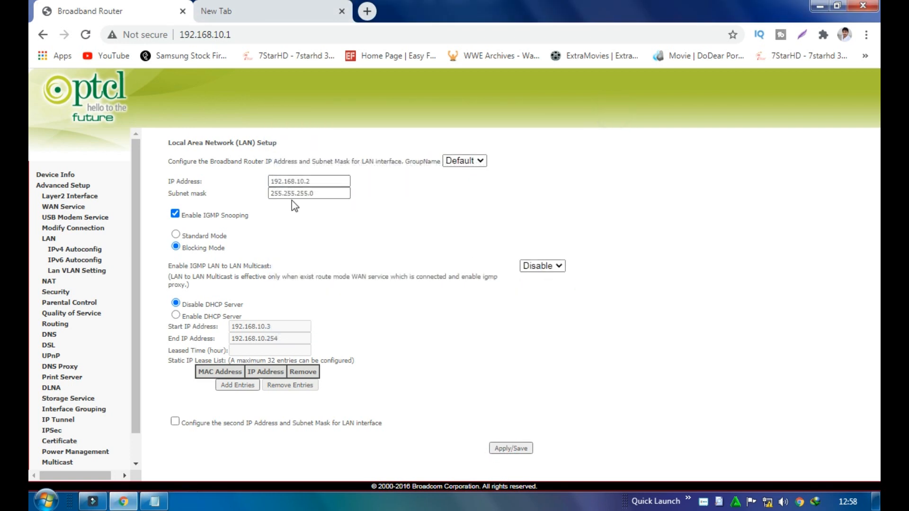
Reload 192.168.10.1 twice until Chrome reports ERR_CONNECTION_TIMED_OUT
click(88, 40)
click(87, 40)
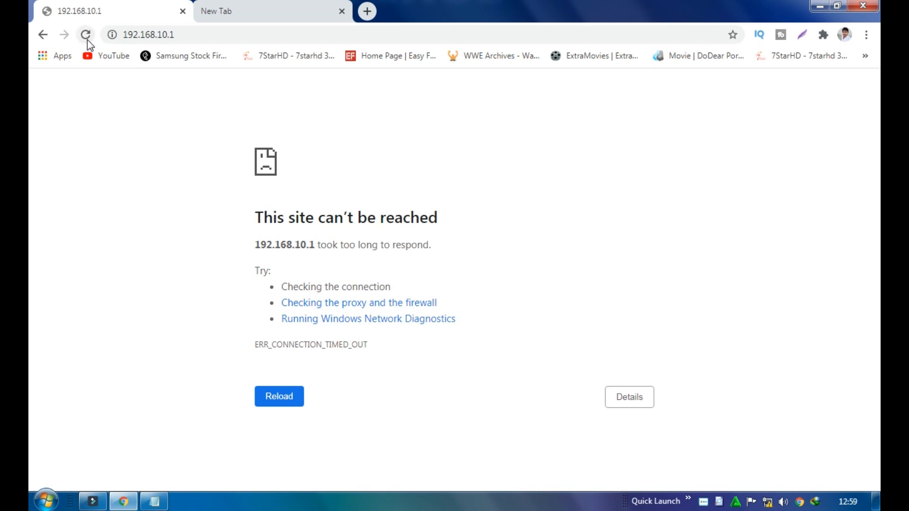
click(86, 36)
click(155, 501)
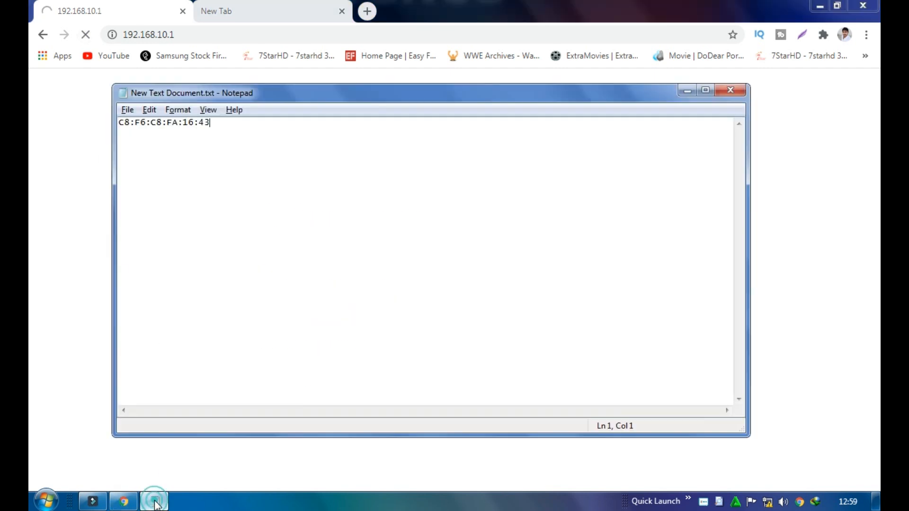
Add a phone number on a new line below the MAC address in the note
click(249, 129)
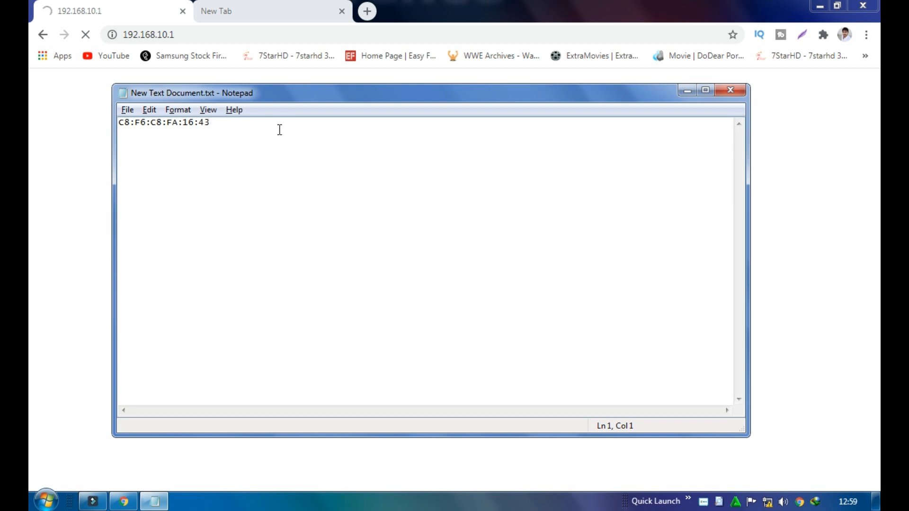
key(Return)
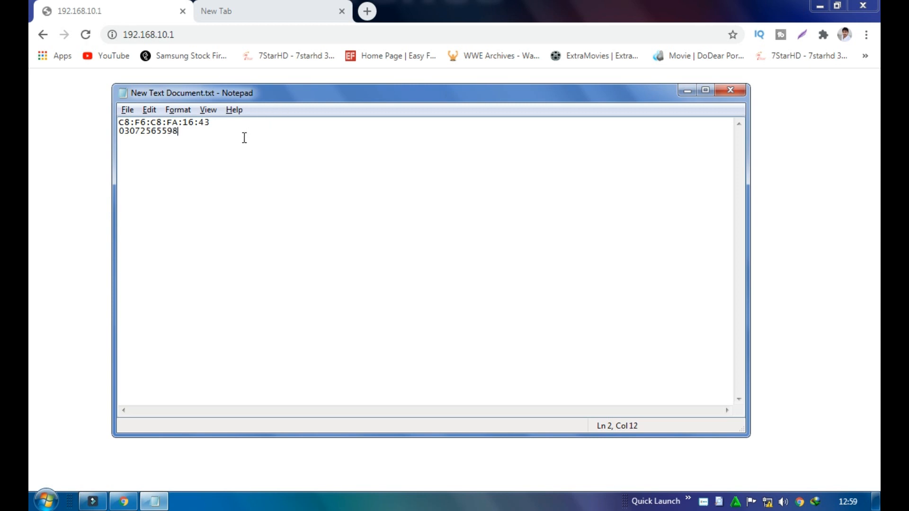
drag(215, 139, 119, 133)
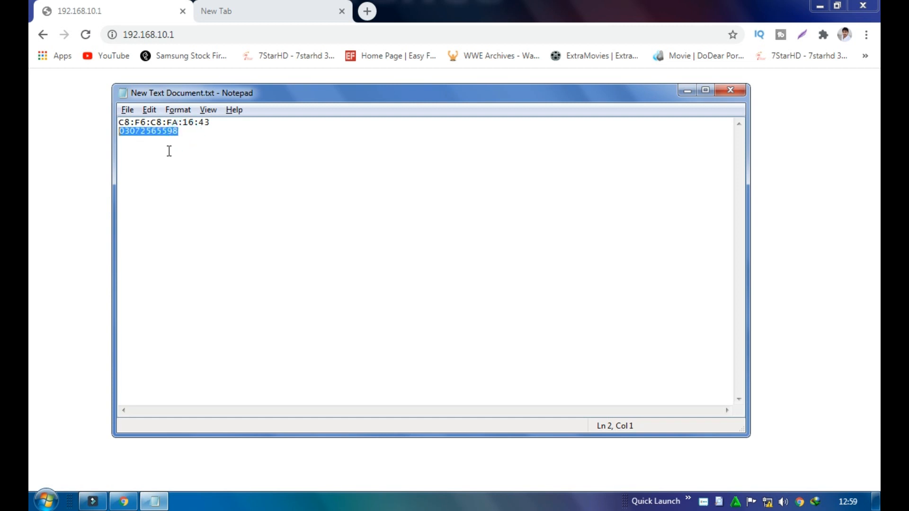
click(189, 152)
drag(187, 116, 125, 115)
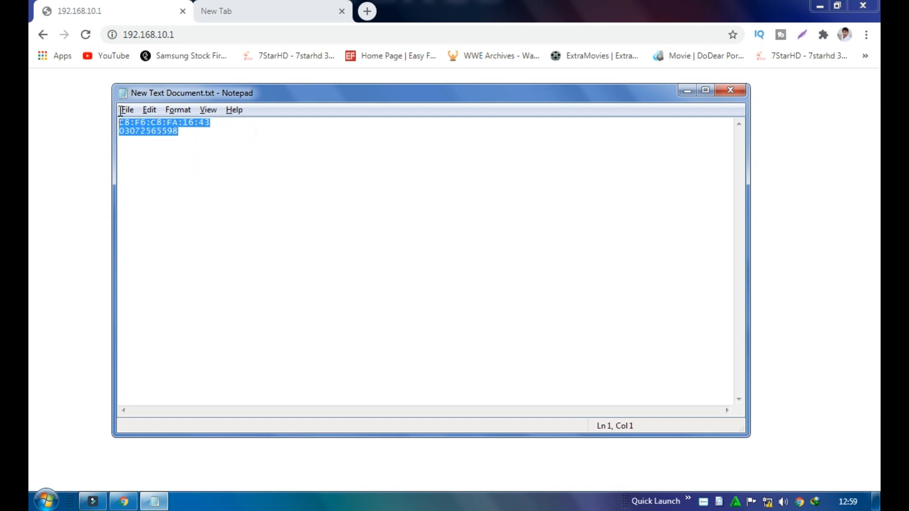
click(172, 152)
drag(222, 160, 120, 132)
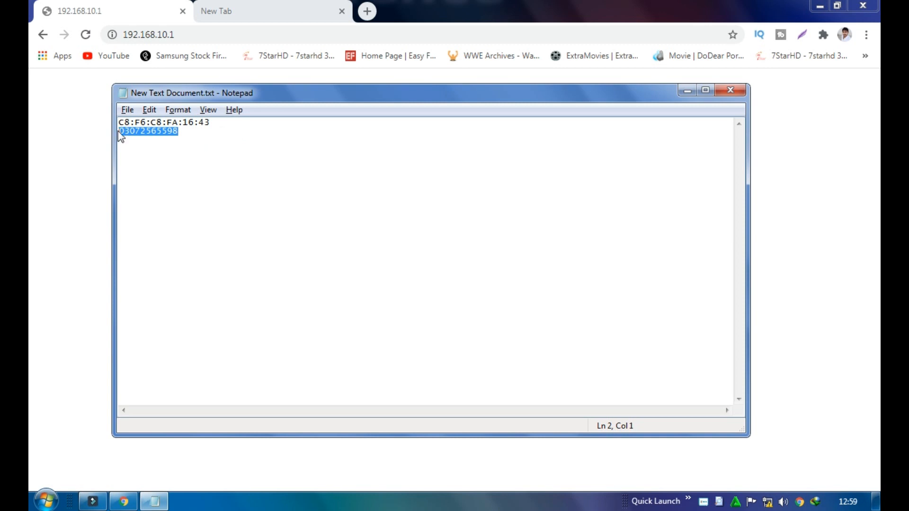
Close Notepad with Don't Save, close Chrome, and refresh the desktop
click(731, 90)
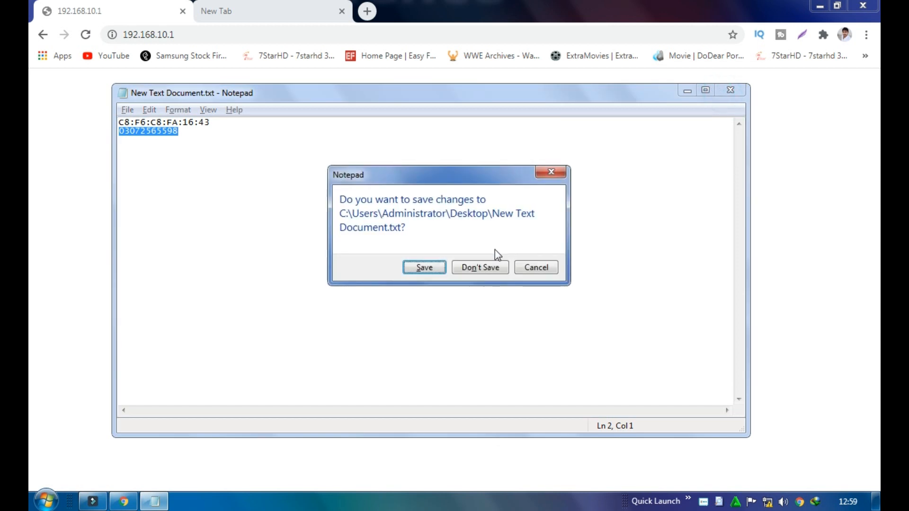
click(480, 267)
click(862, 6)
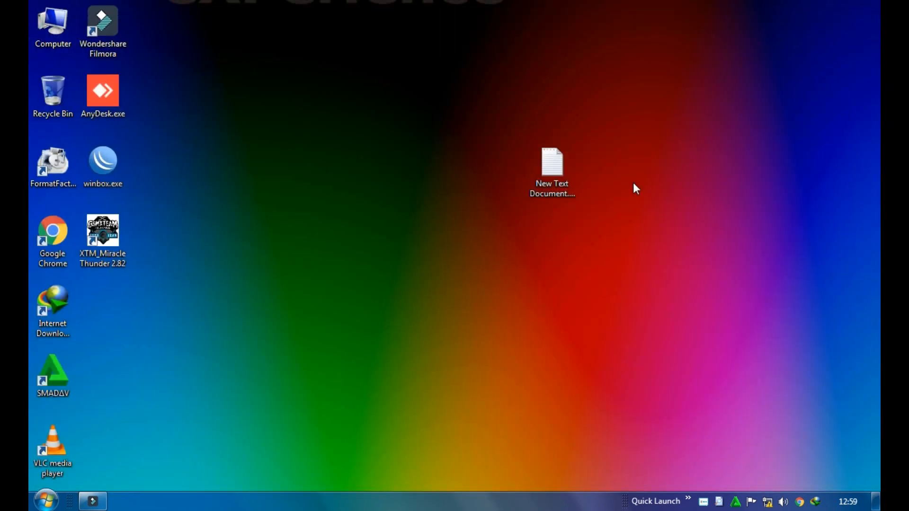
right_click(633, 184)
click(644, 220)
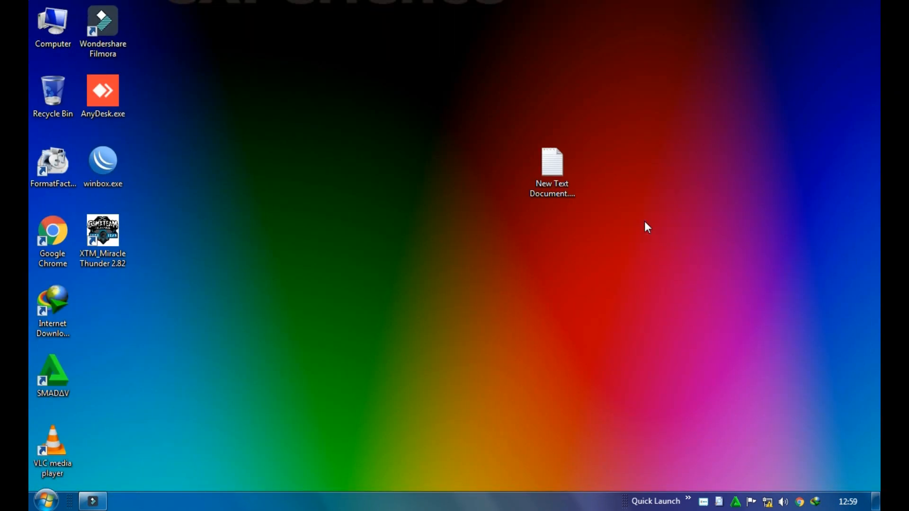